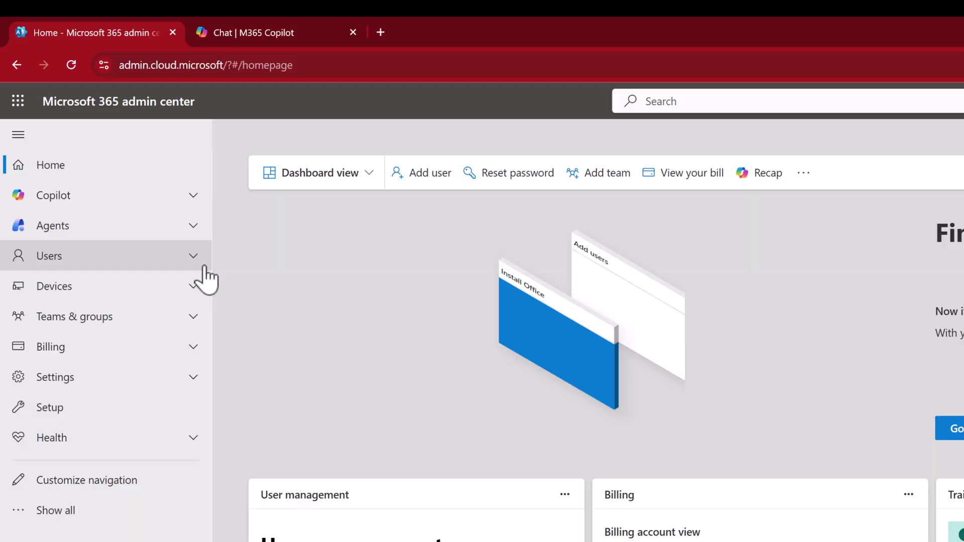
Expand Agents and pass through Overview and Tools to reach the Agent settings page
left_click(105, 228)
left_click(97, 255)
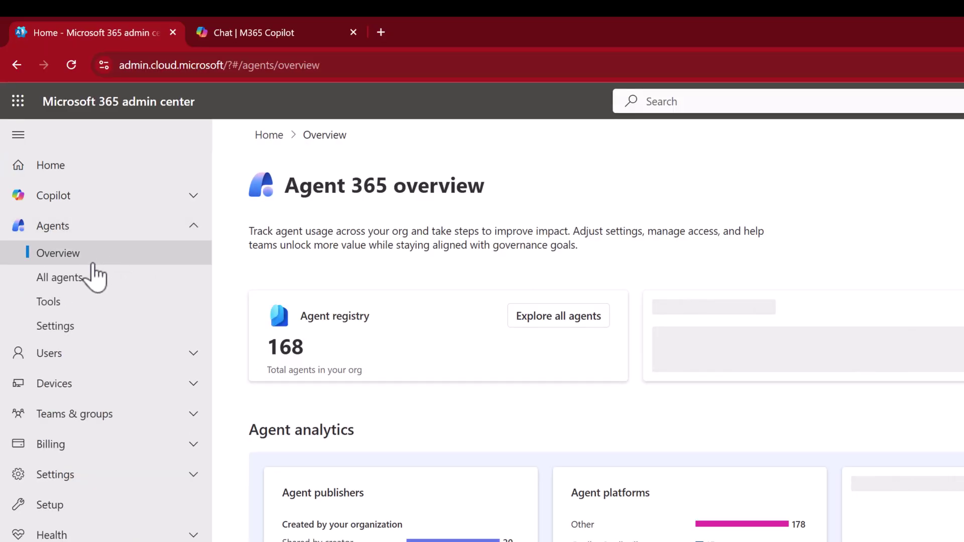
left_click(85, 300)
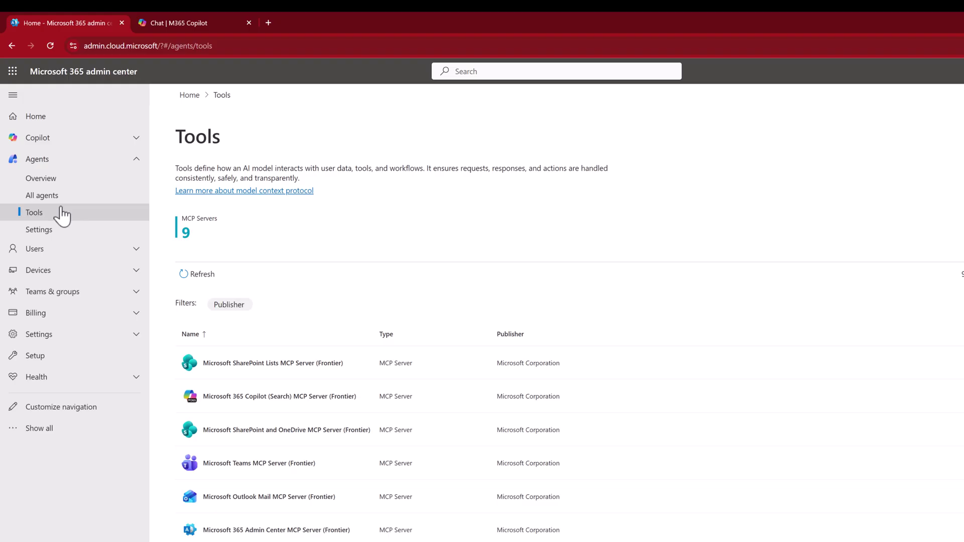
left_click(63, 234)
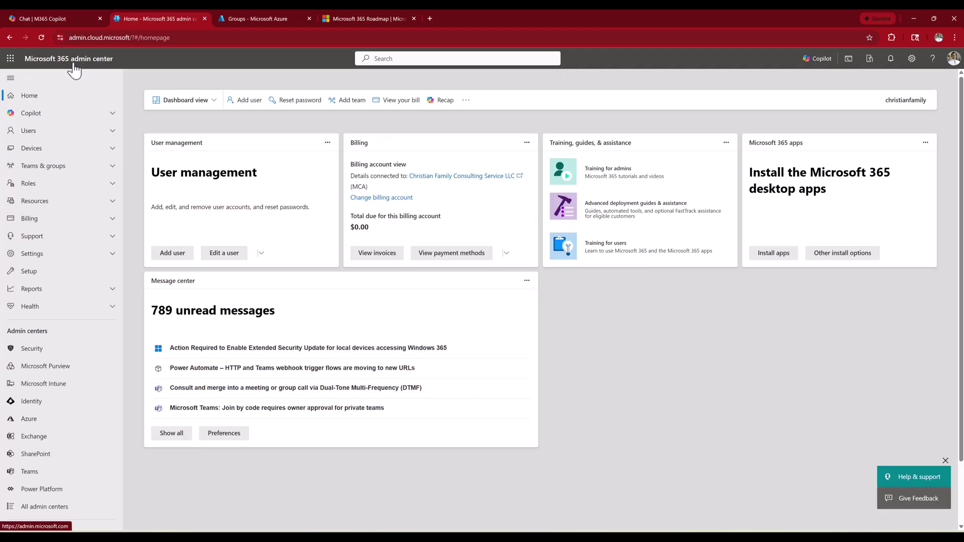
Open the Agents entry on the Data access tab of Copilot settings
left_click(63, 114)
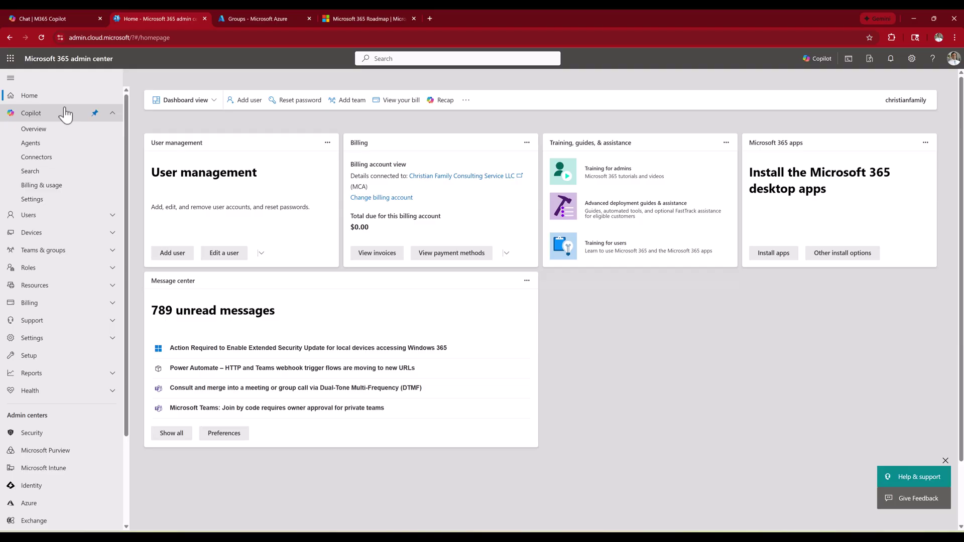
left_click(67, 200)
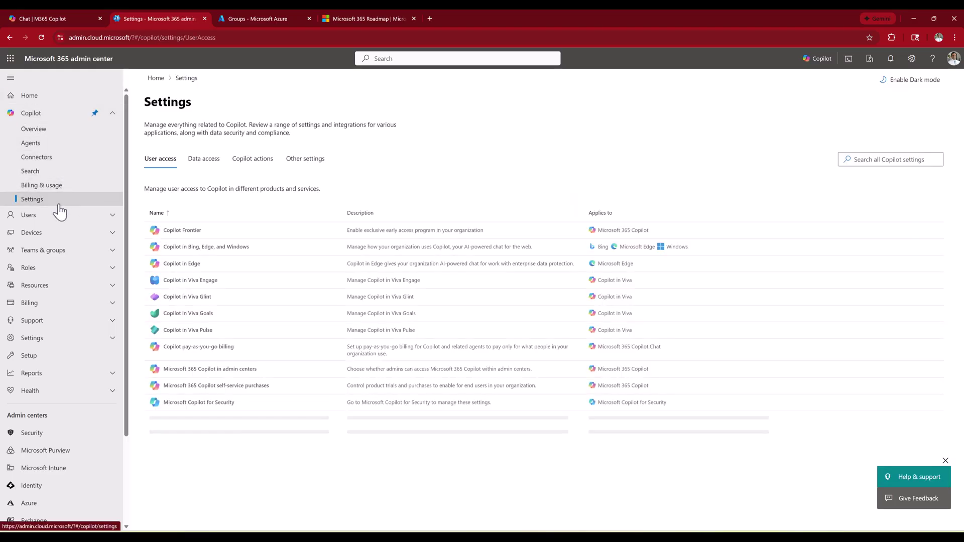
left_click(206, 168)
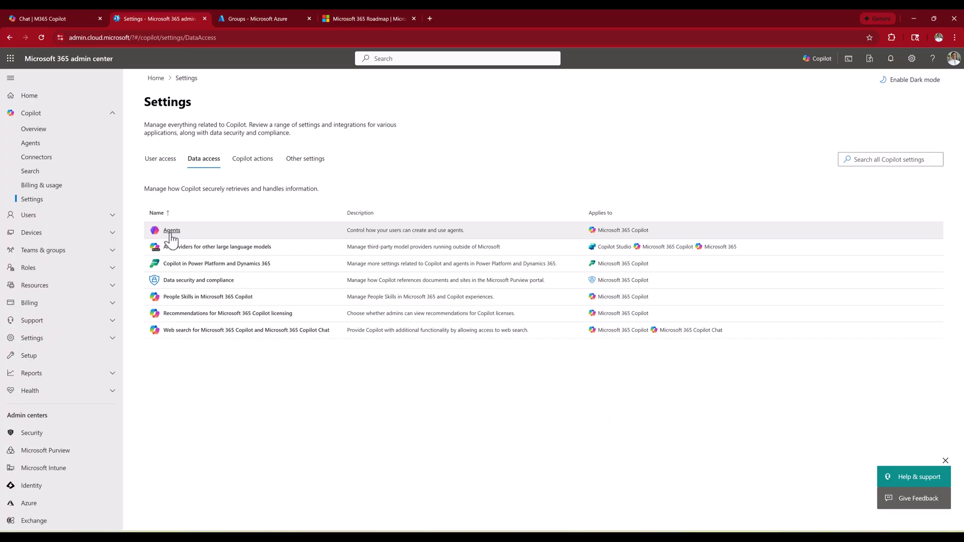
left_click(171, 232)
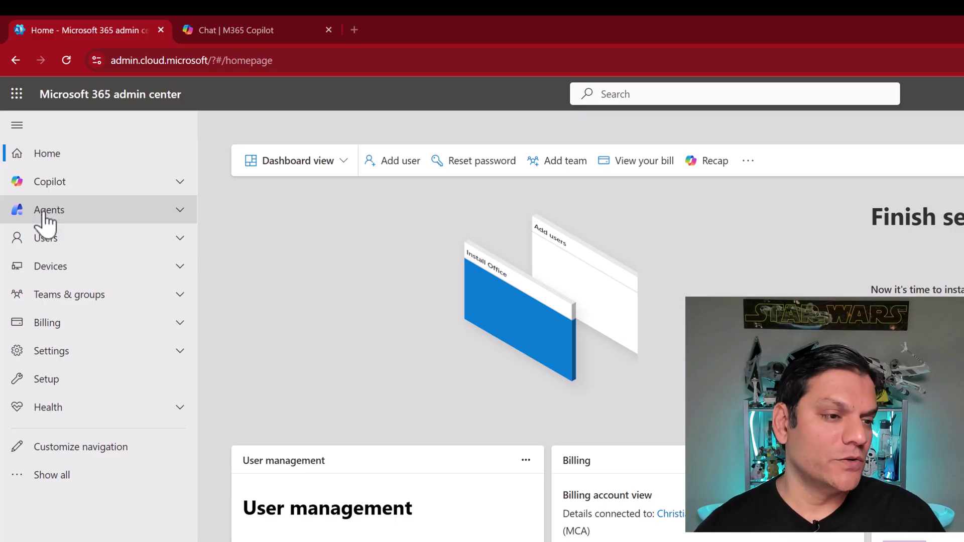
Expand Copilot and Agents and open the Agent 365 overview with 168 registered agents
left_click(49, 189)
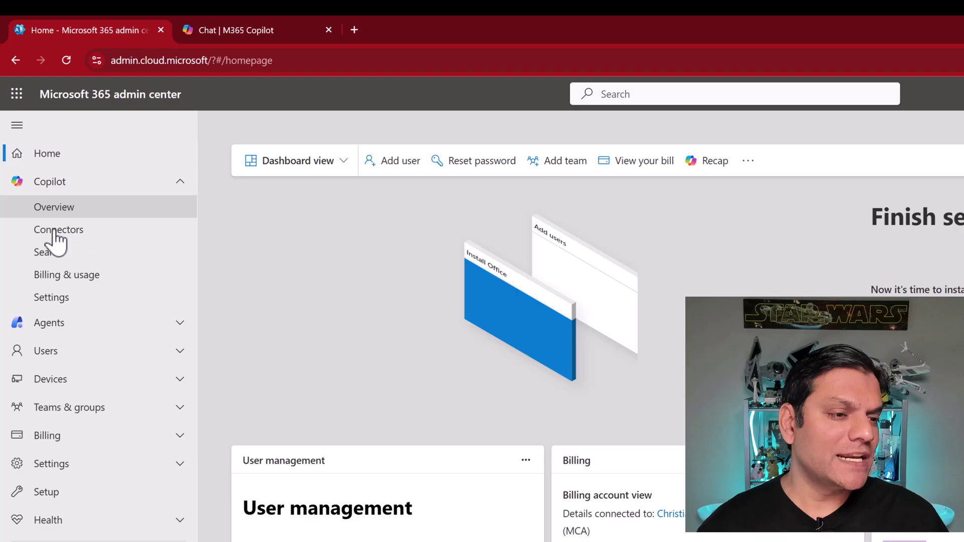
left_click(65, 324)
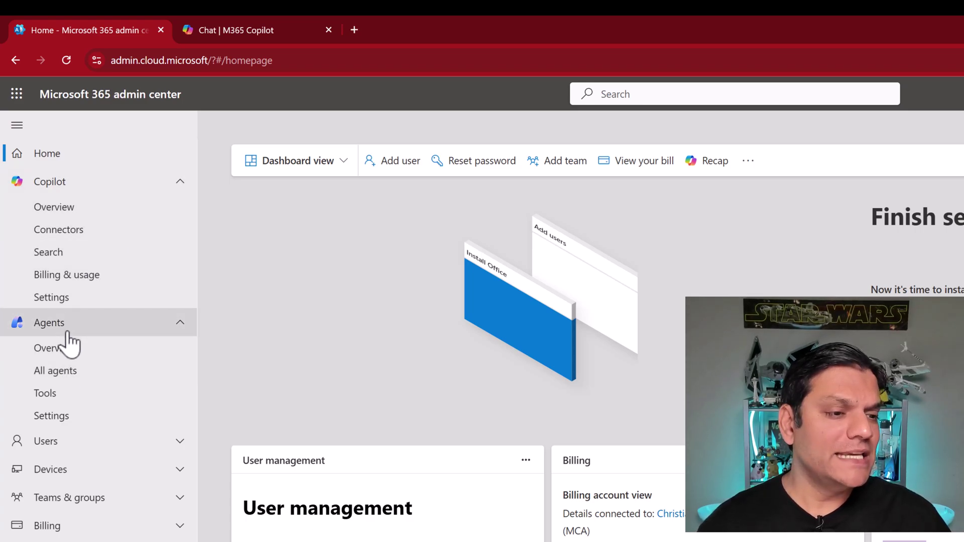
left_click(65, 348)
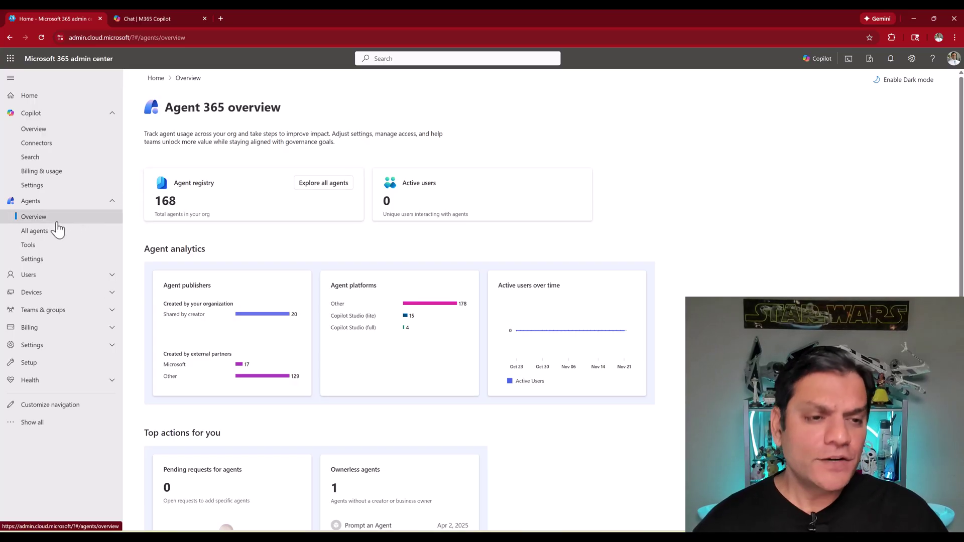
scroll(760, 277, "down", 1)
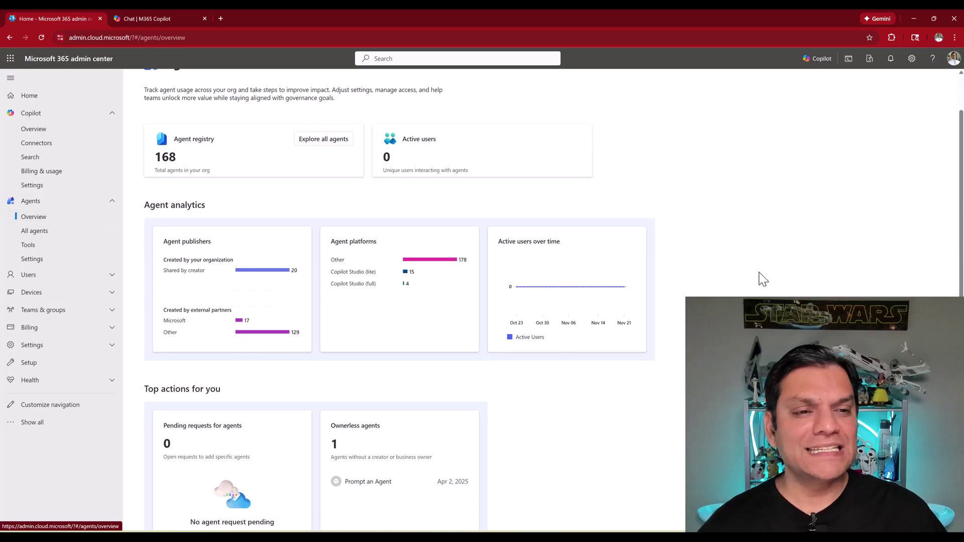
scroll(760, 277, "up", 1)
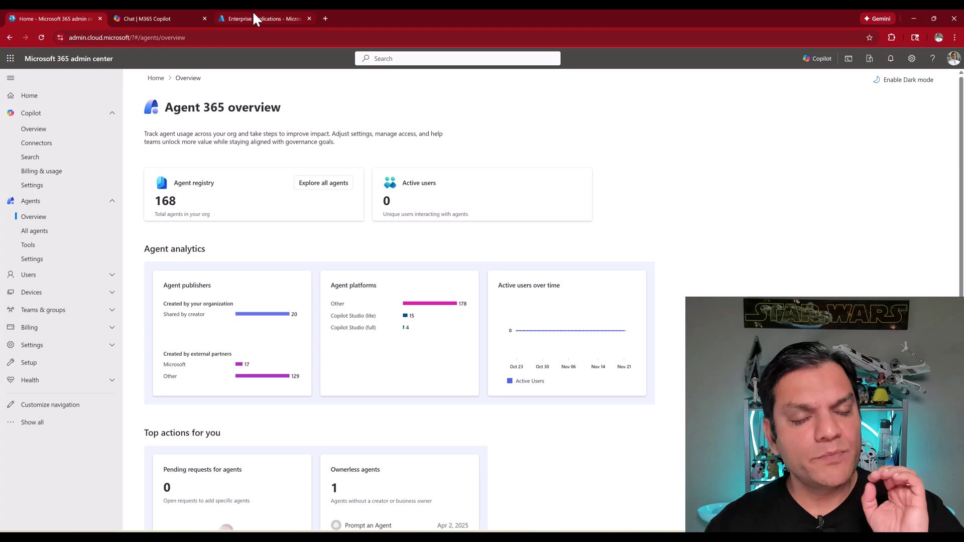
Search Enterprise applications for 'Power apps', view PowerApps, and return to the 9 matches
left_click(252, 18)
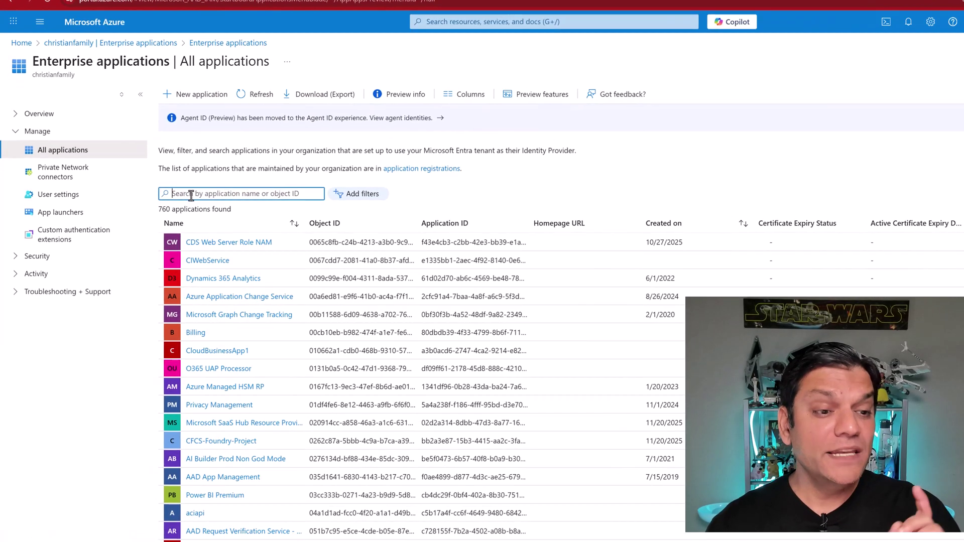
left_click(166, 208)
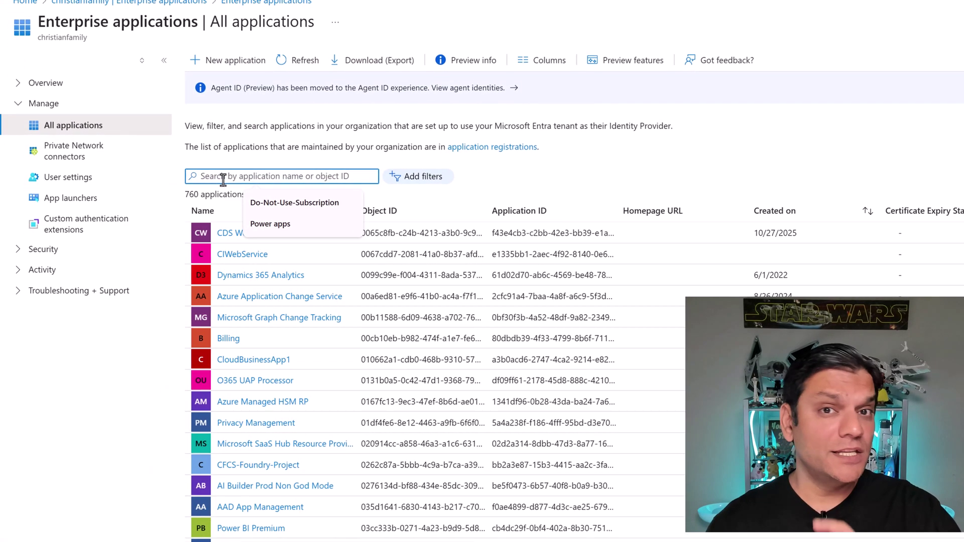
type("Po")
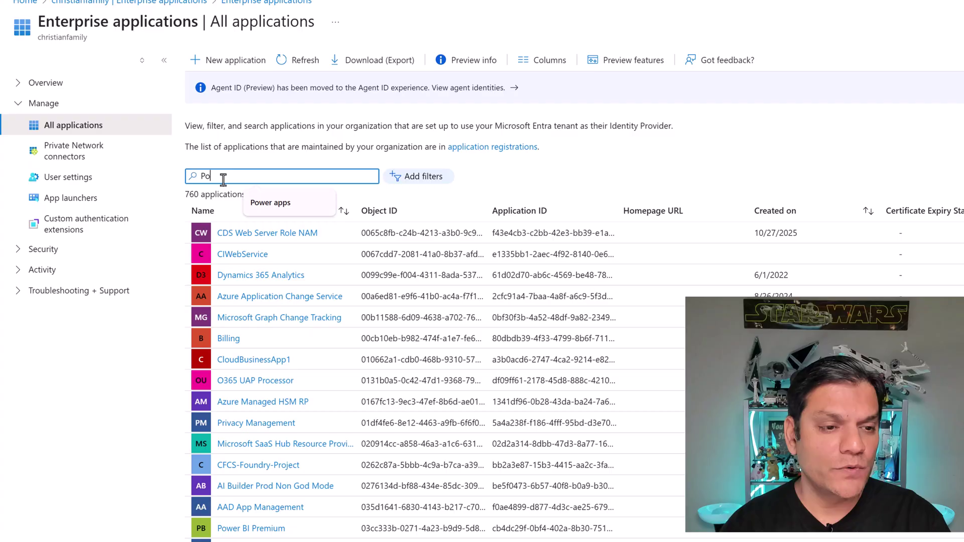
type("wer apps")
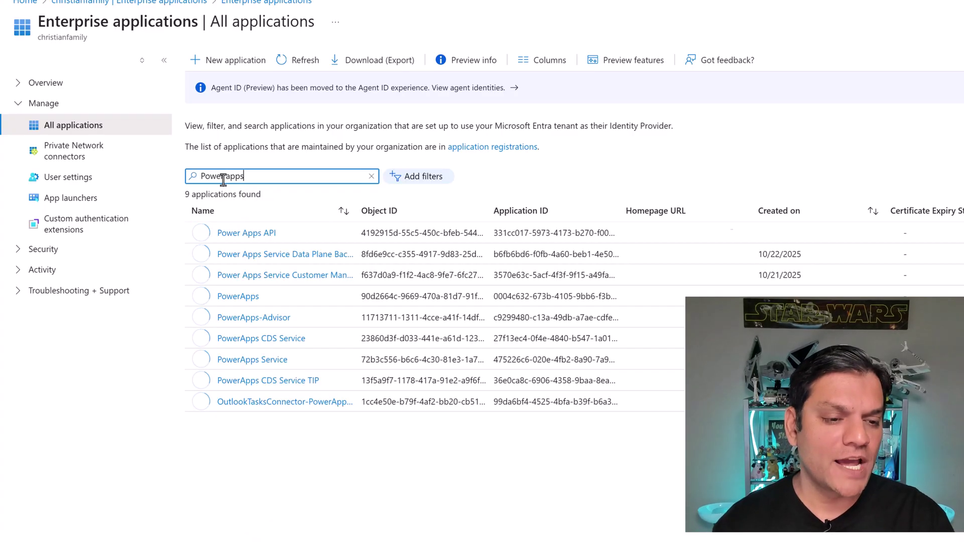
left_click(230, 299)
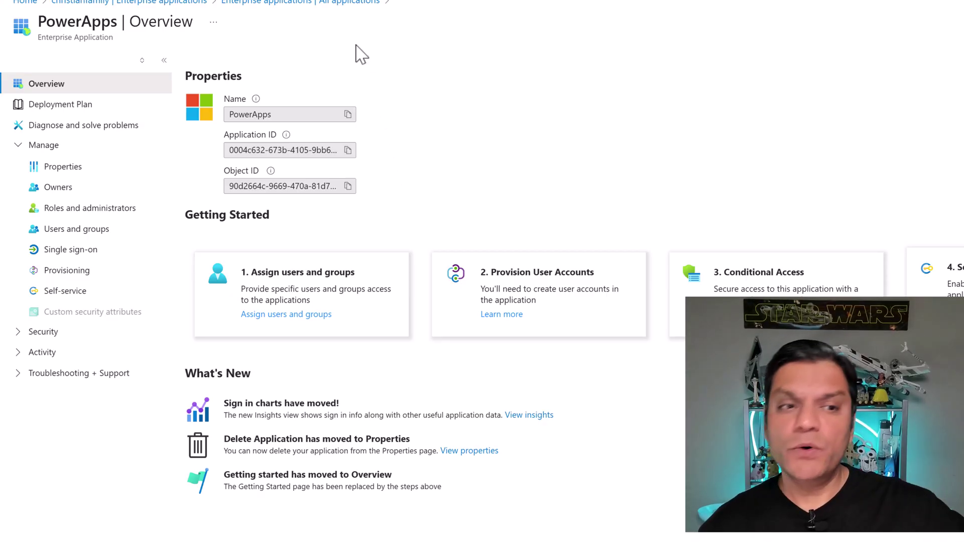
left_click(351, 3)
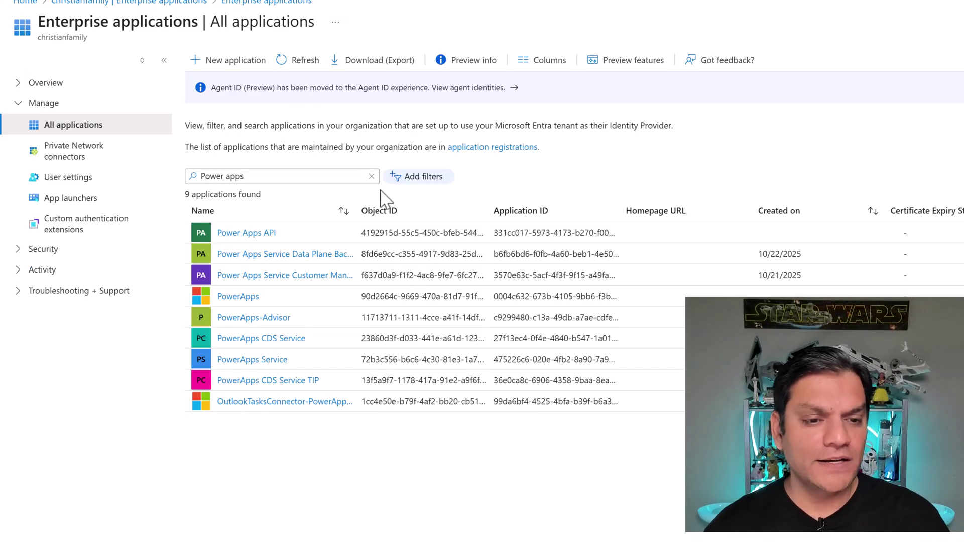
Clear the search and show all 67 app registrations under the All applications tab
left_click(371, 176)
left_click(65, 3)
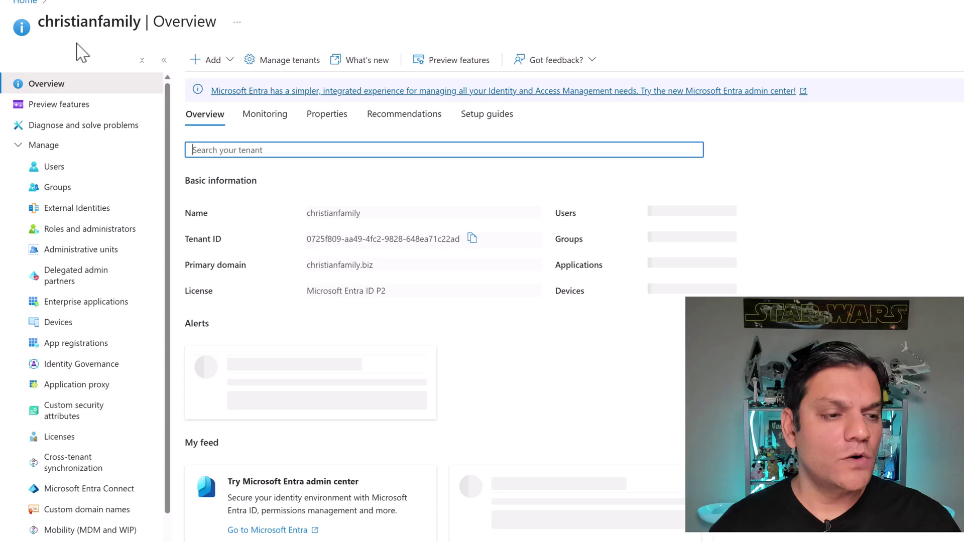
left_click(61, 345)
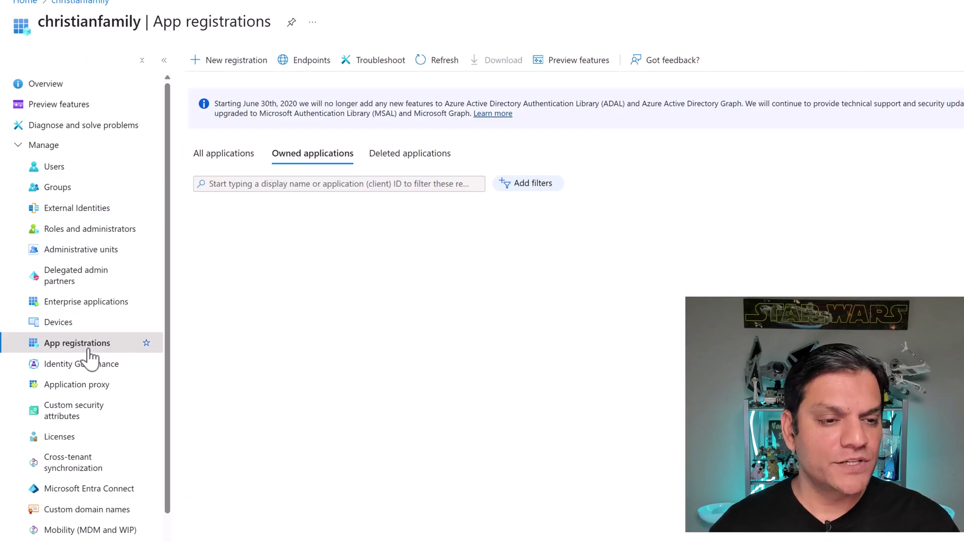
left_click(238, 153)
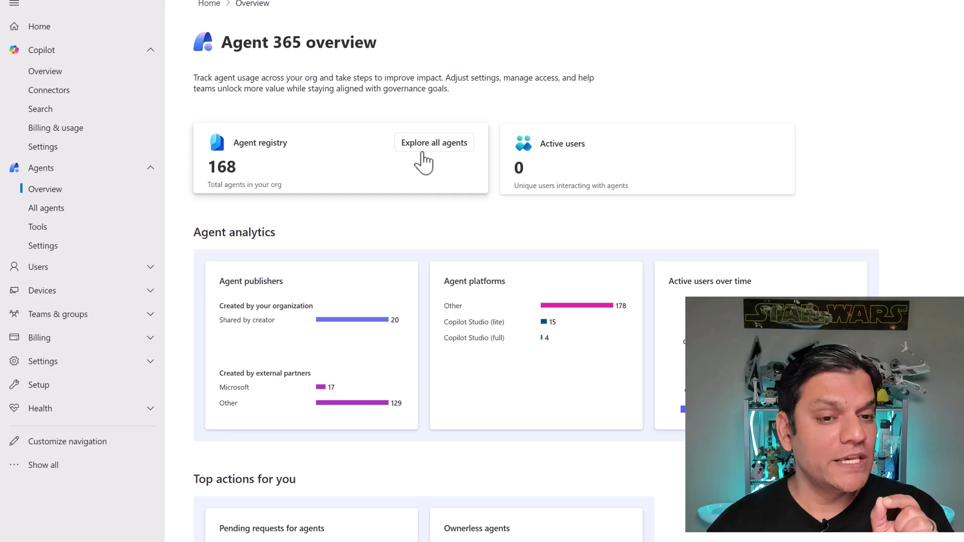
Open the full agent registry and toggle the 'Shared by creator' publisher filter to list all 168 agents
left_click(424, 162)
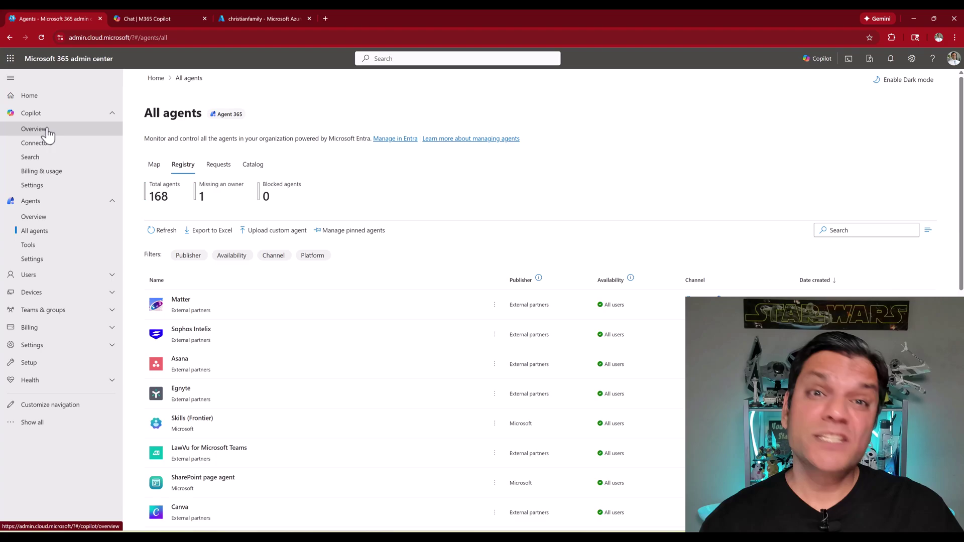
left_click(188, 259)
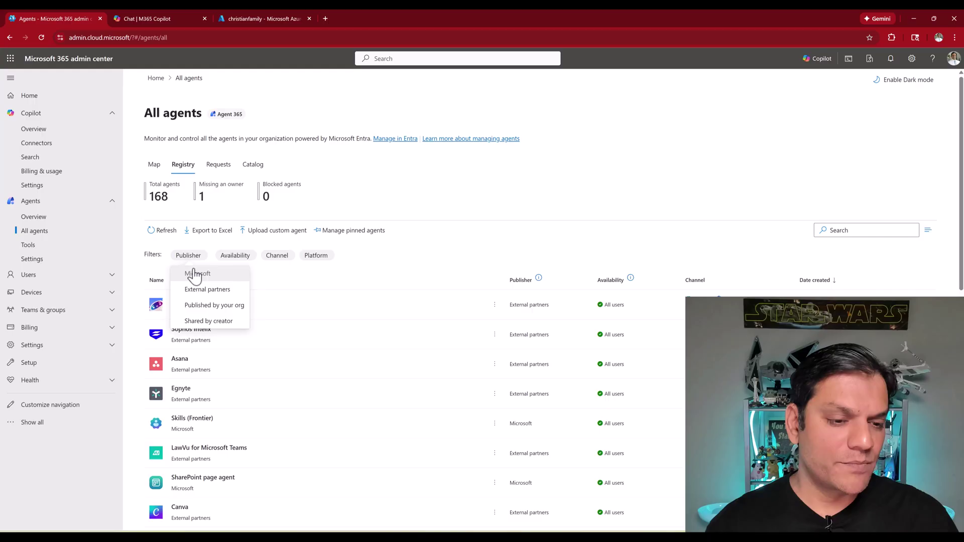
left_click(207, 322)
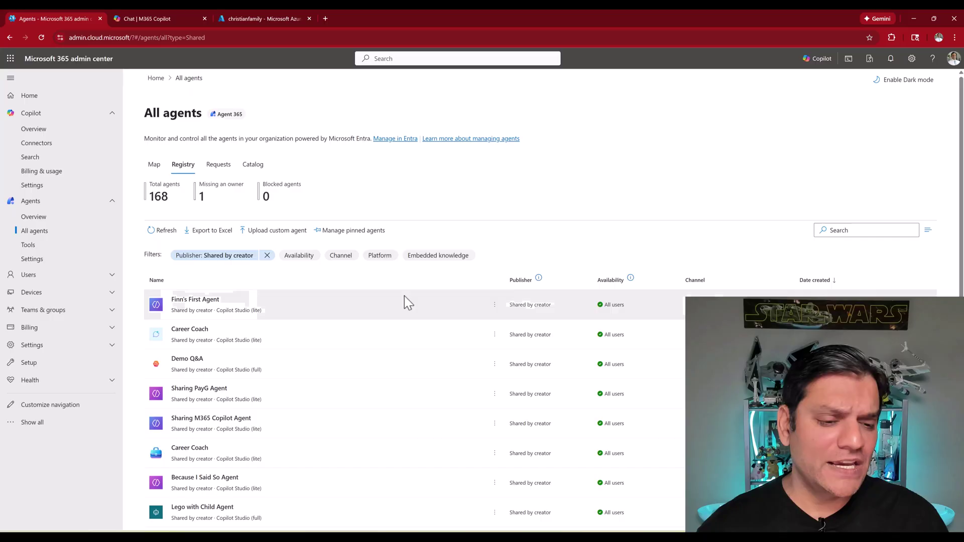
scroll(561, 249, "down", 2)
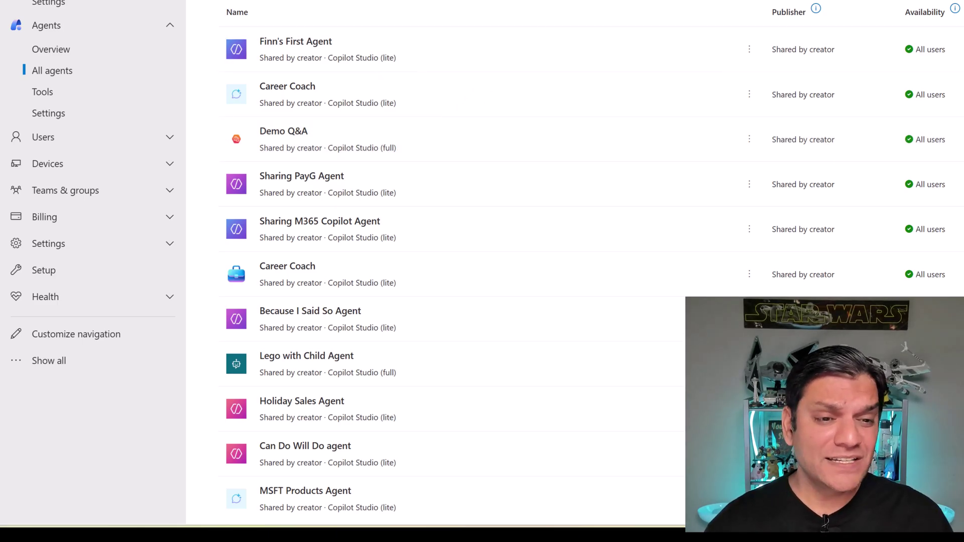
scroll(383, 155, "down", 15)
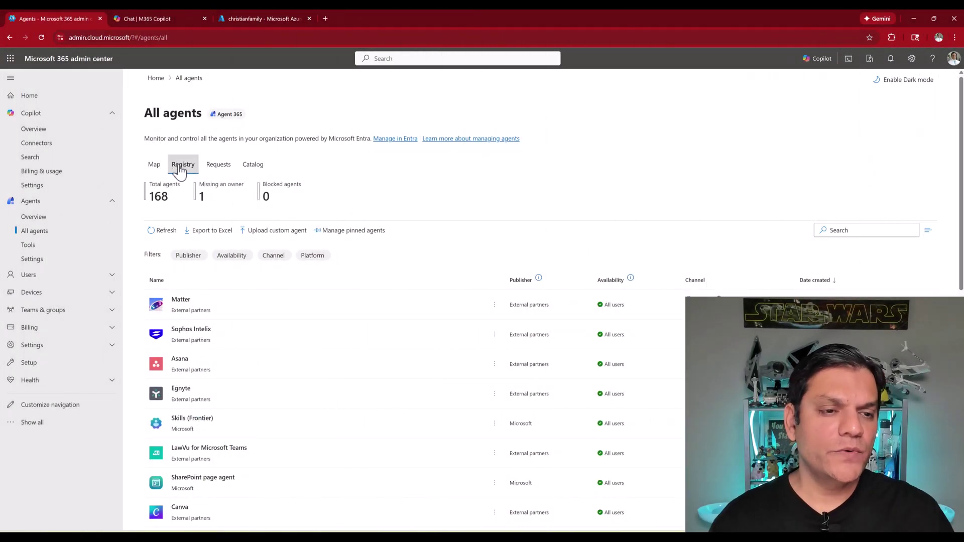
Switch to the Map view, zoom into Microsoft Corporation's 13 agents, and select then deselect Researcher
left_click(161, 168)
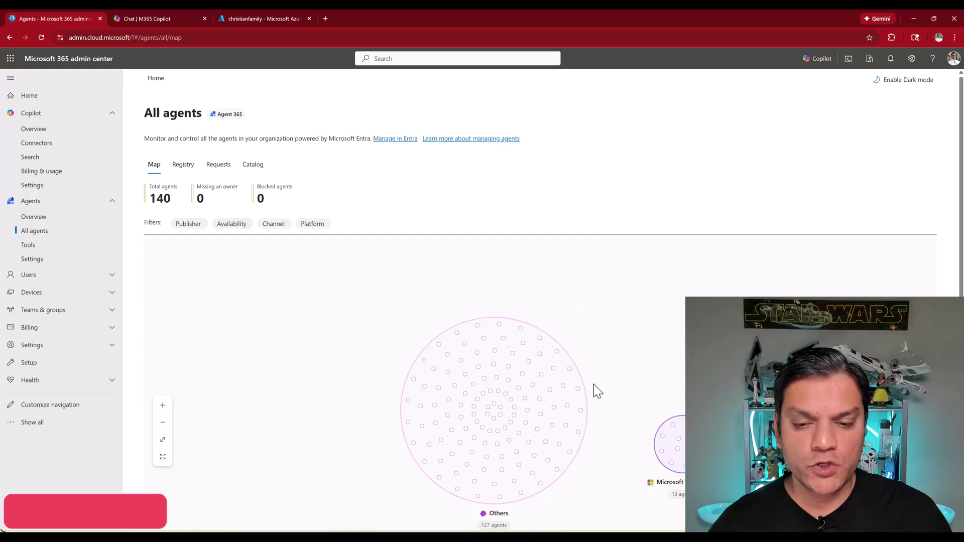
left_click_drag(593, 384, 544, 319)
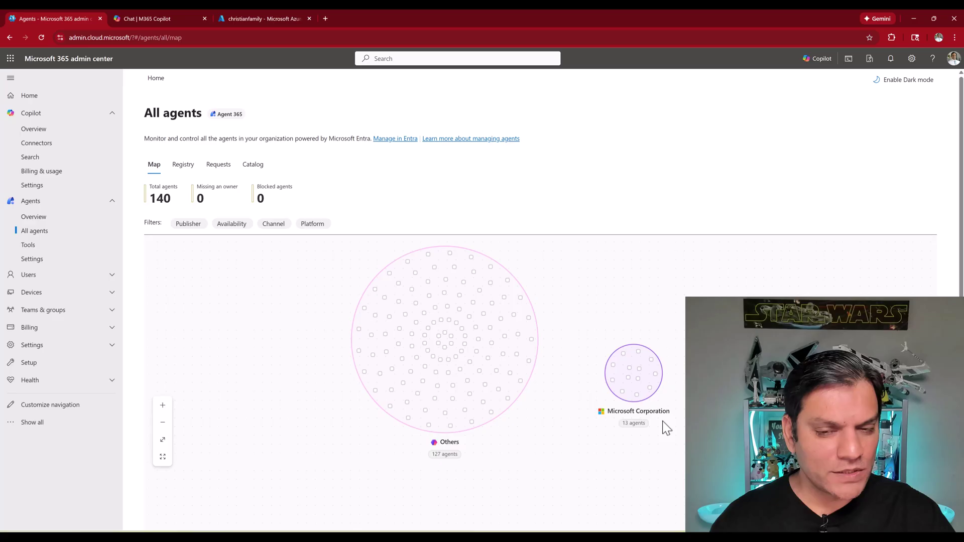
left_click(641, 395)
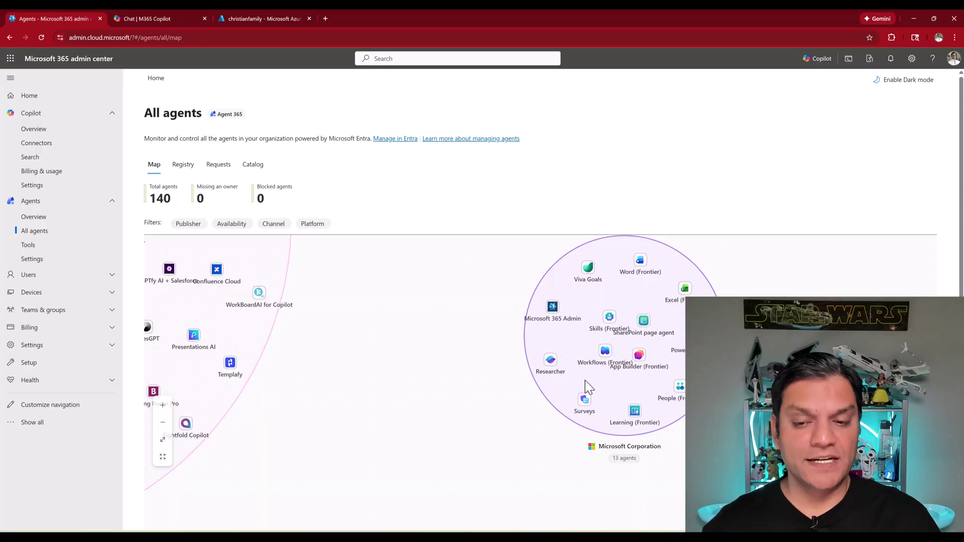
left_click(550, 364)
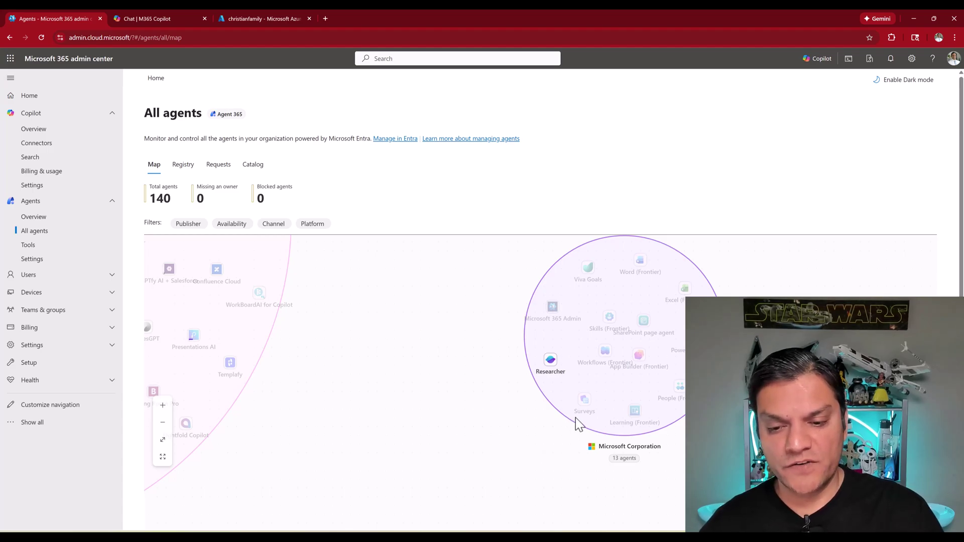
left_click(607, 352)
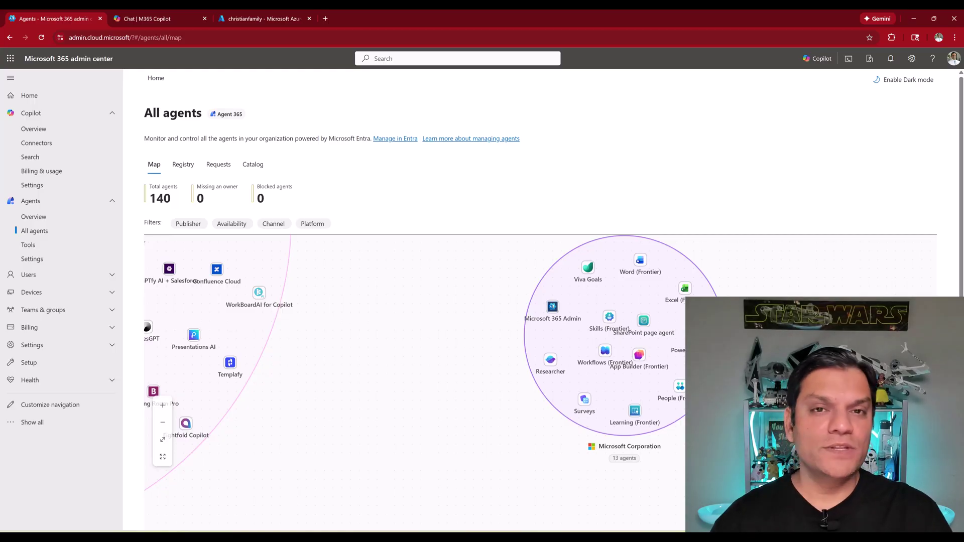
Pan and zoom the agent map to browse the 127 agents in the Others cluster
scroll(780, 334, "down", 3)
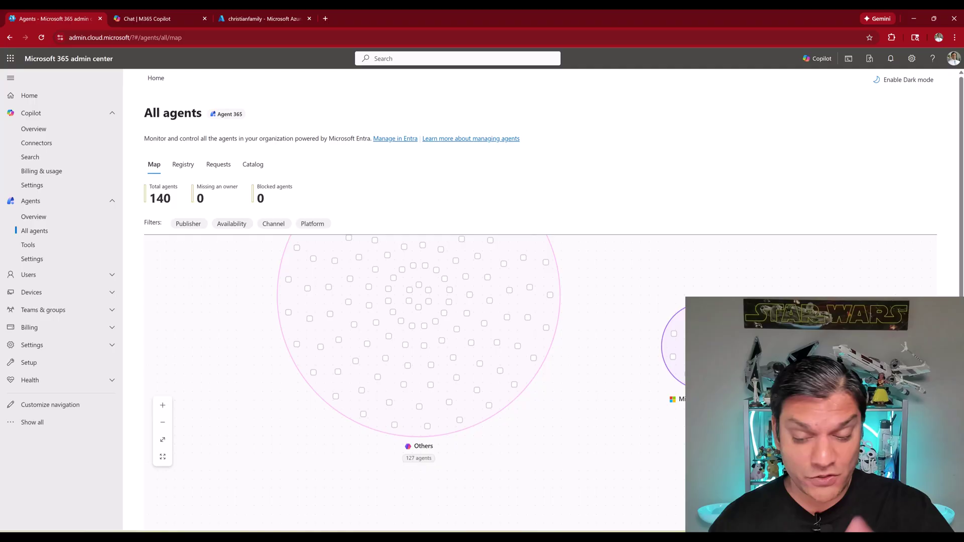
left_click_drag(521, 439, 592, 463)
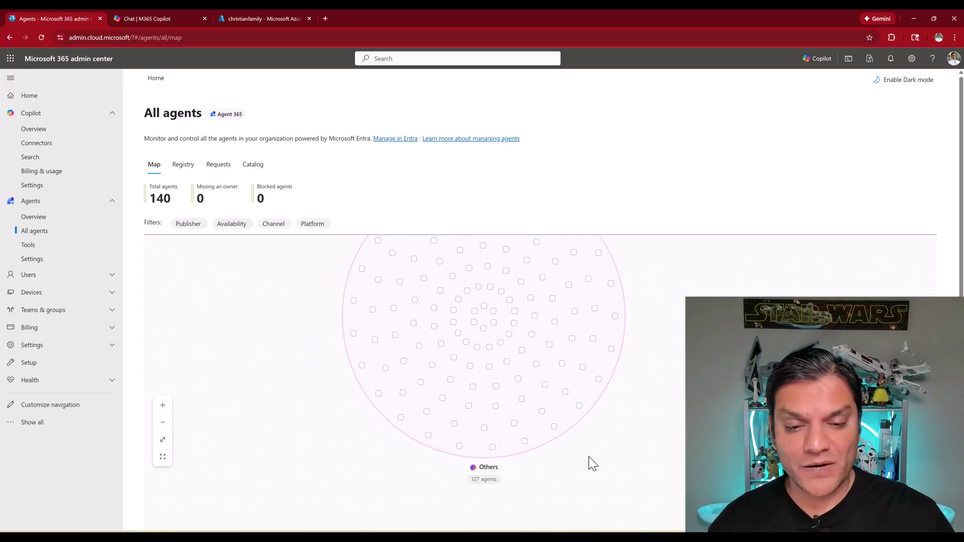
scroll(546, 381, "up", 5)
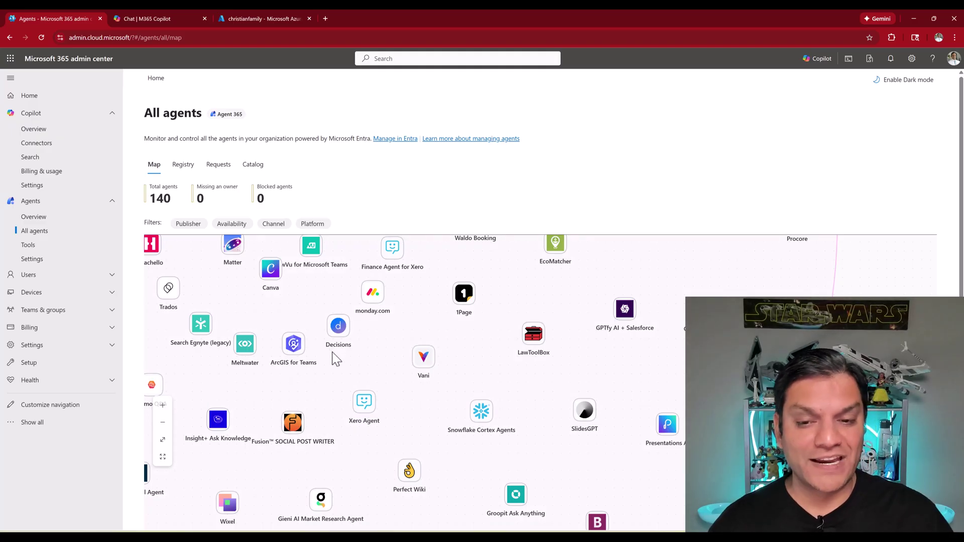
left_click_drag(332, 355, 462, 236)
left_click_drag(301, 366, 439, 296)
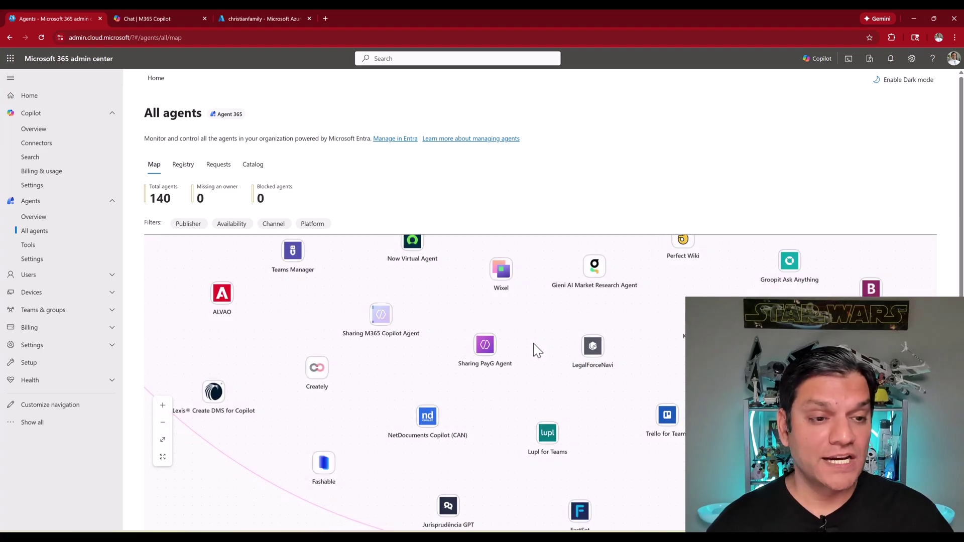
scroll(536, 350, "down", 5)
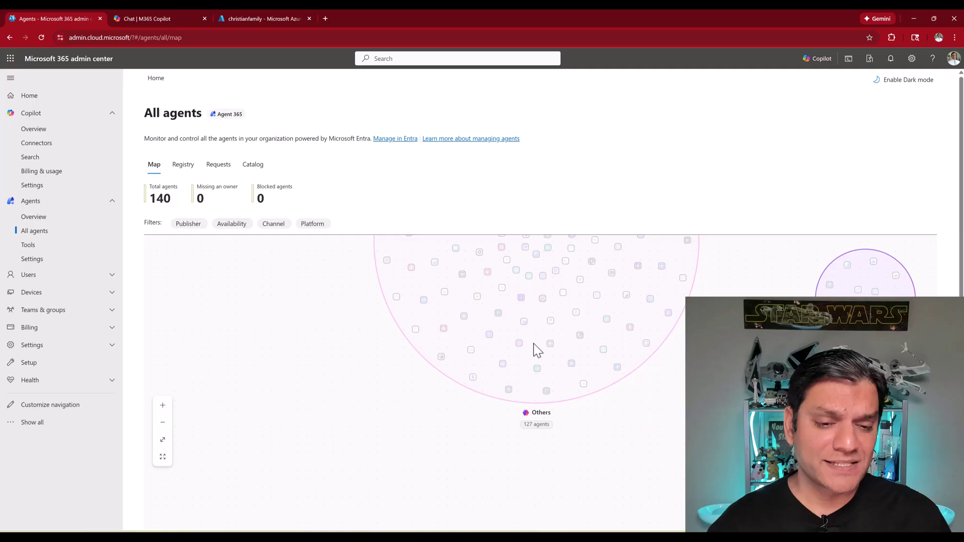
left_click_drag(378, 379, 267, 466)
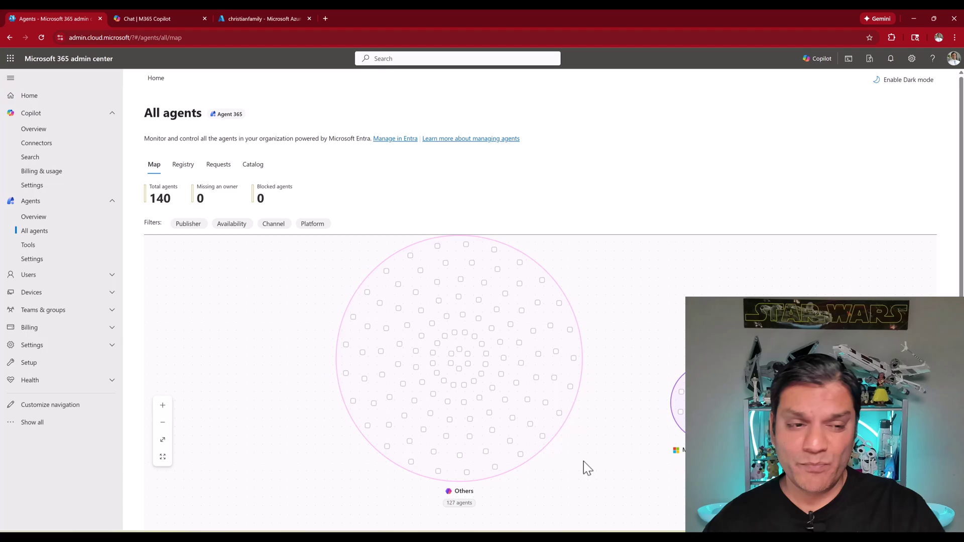
Check pending agent requests, then browse the Catalog's Built by Microsoft agents and its full-list links
left_click(218, 165)
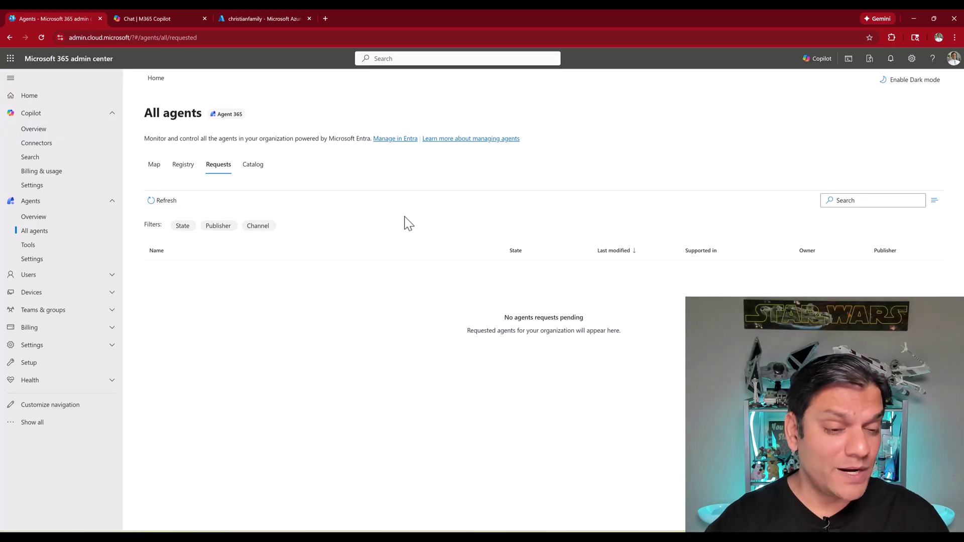
left_click(253, 165)
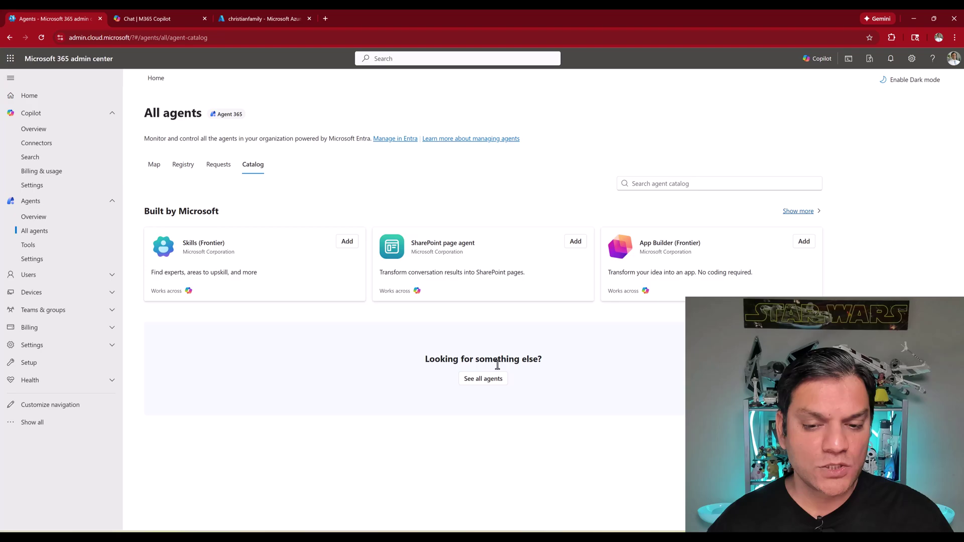
left_click(491, 381)
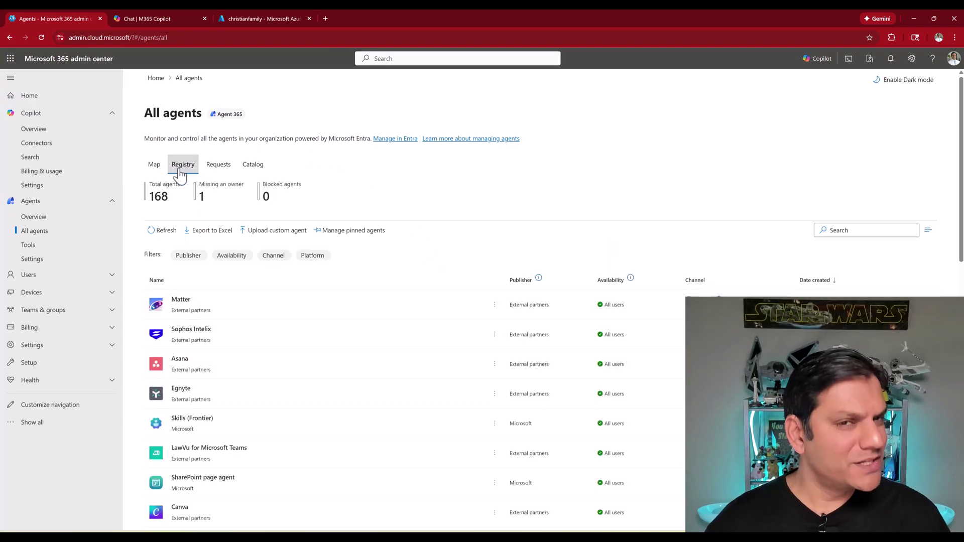
left_click(250, 170)
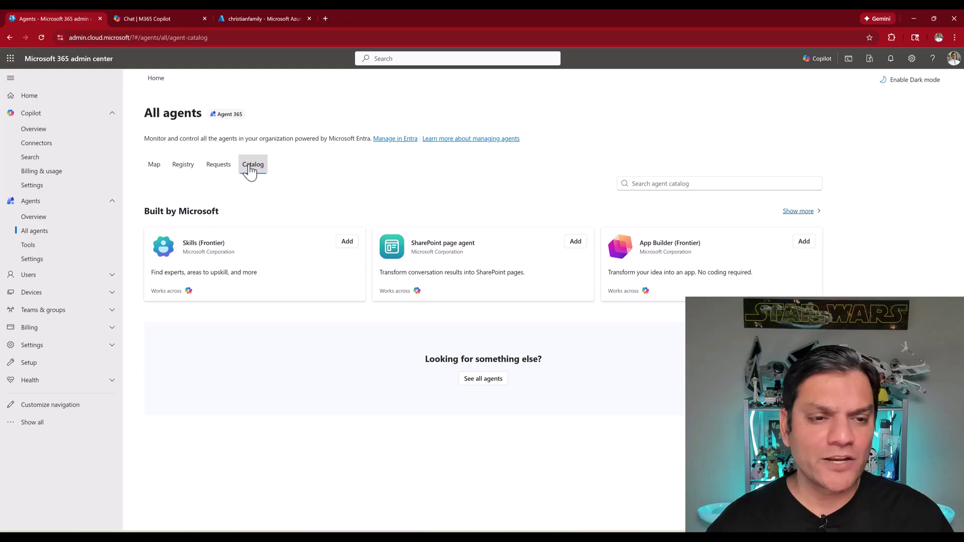
left_click(807, 213)
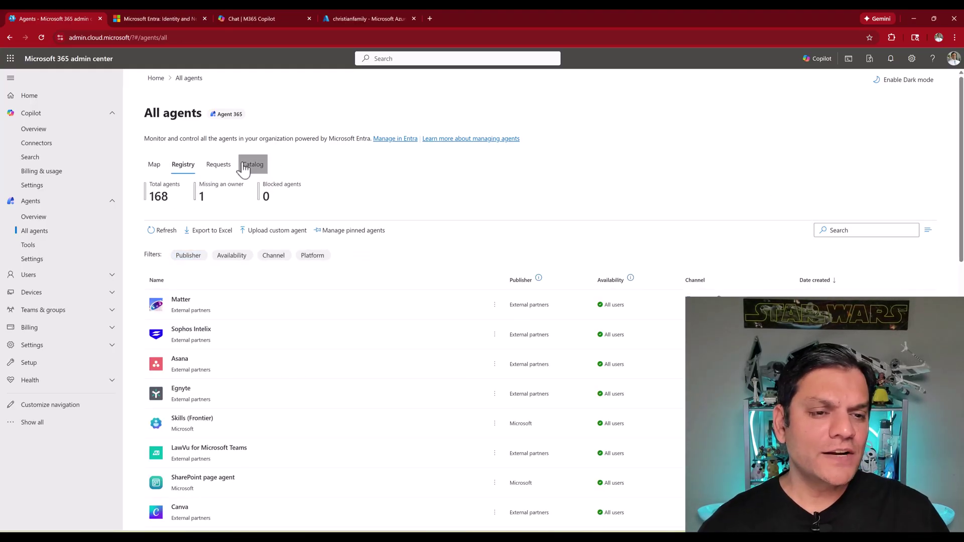
left_click(253, 165)
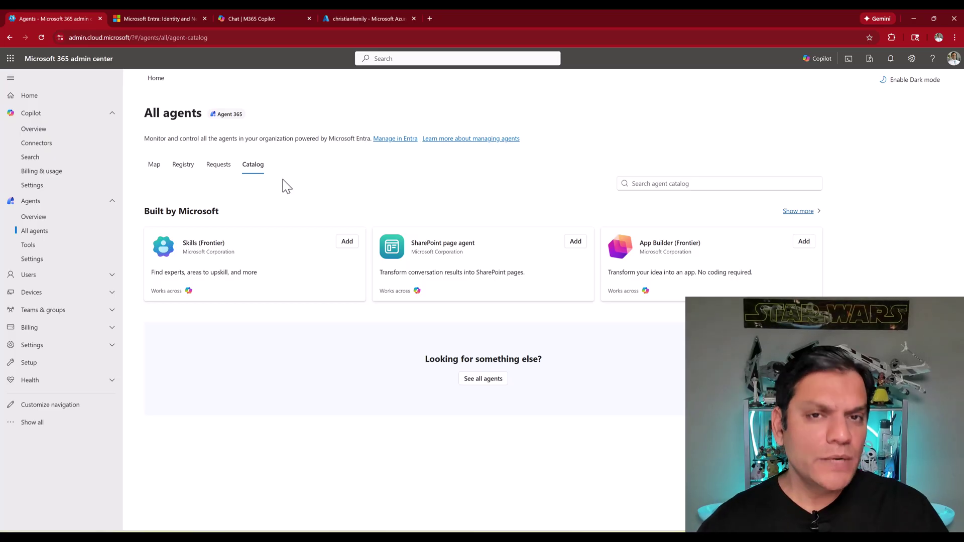
Open the Agents Tools page listing 9 Microsoft Corporation MCP servers
left_click(34, 245)
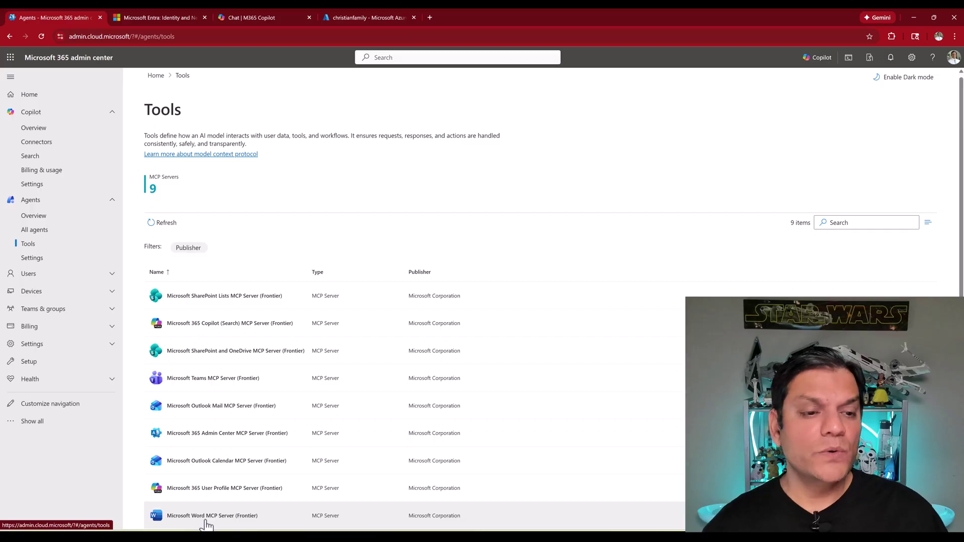
Review the SharePoint Lists MCP server details, then go to the Agent settings page
left_click(290, 307)
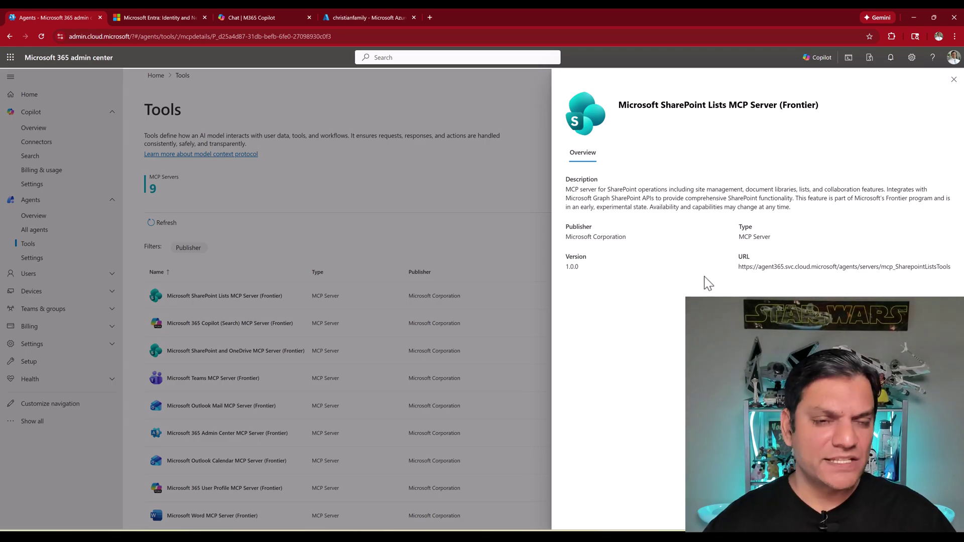
left_click(954, 81)
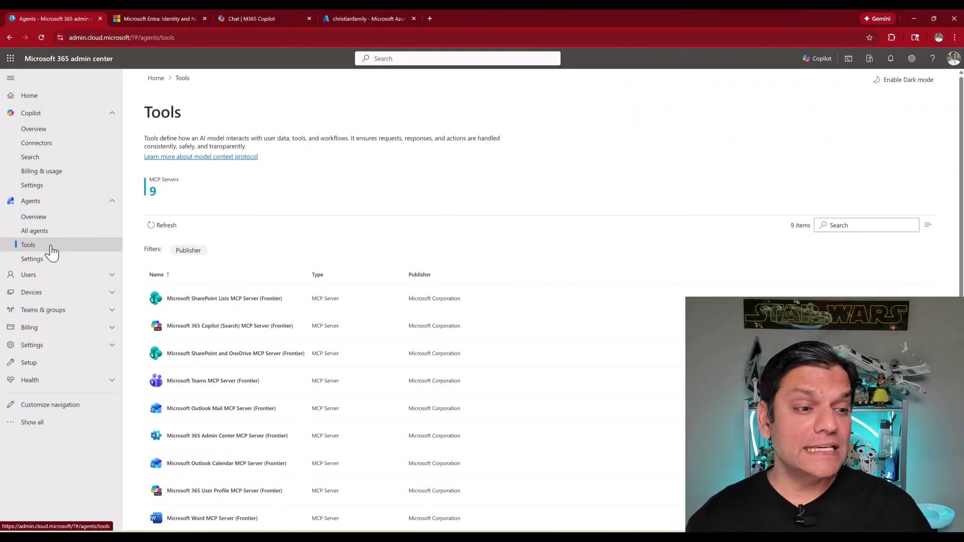
left_click(49, 261)
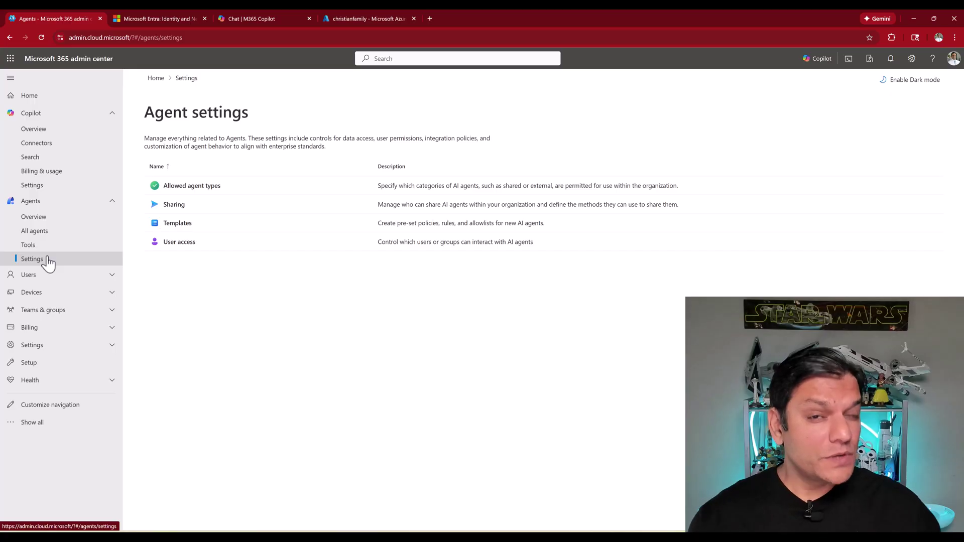
Show the Allowed agent types panel with Microsoft, organization and external publisher agents allowed
left_click(169, 188)
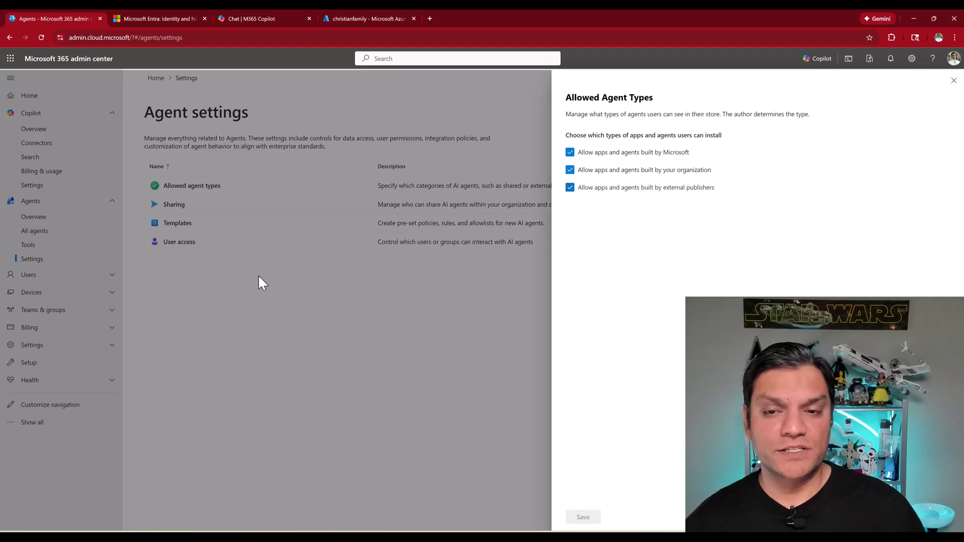
Leave Allowed agent types and review the agent Sharing settings
left_click(220, 290)
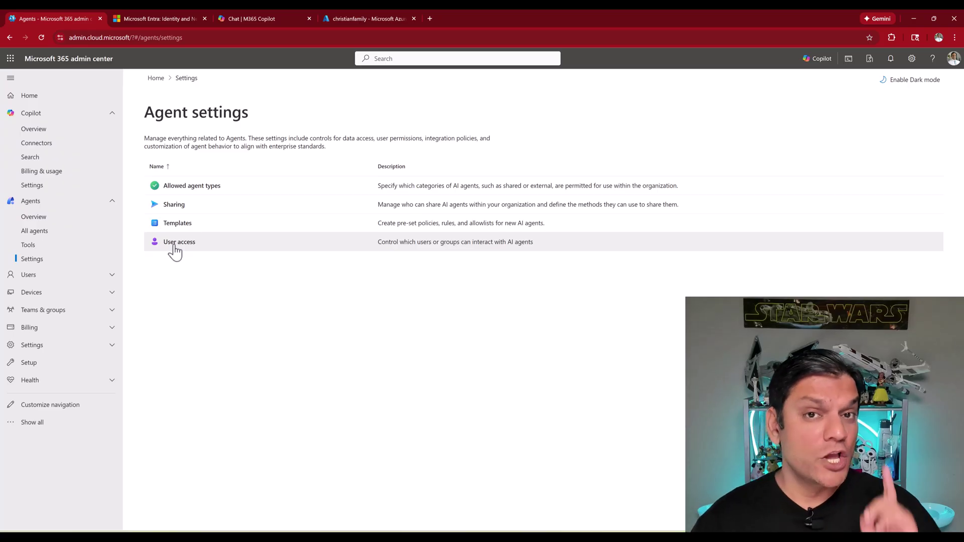
left_click(176, 206)
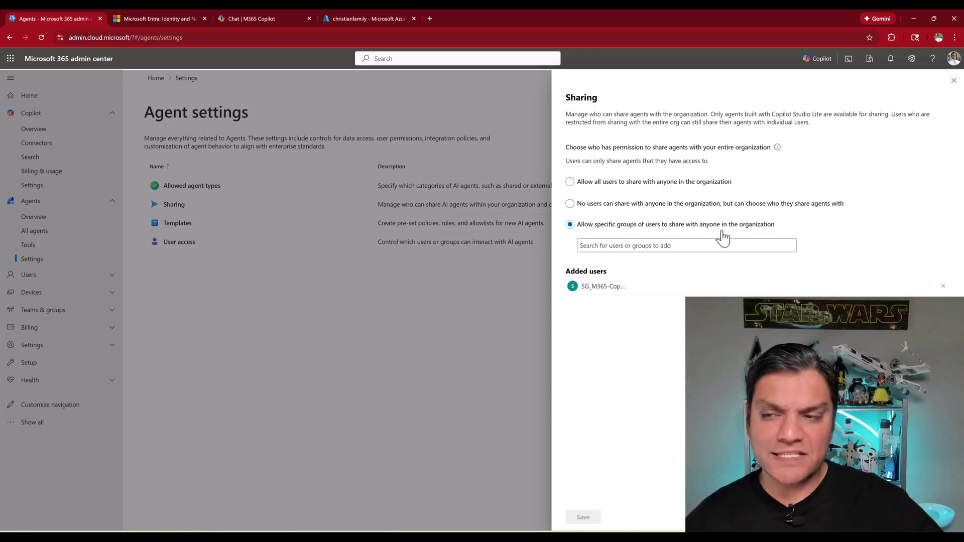
left_click(954, 80)
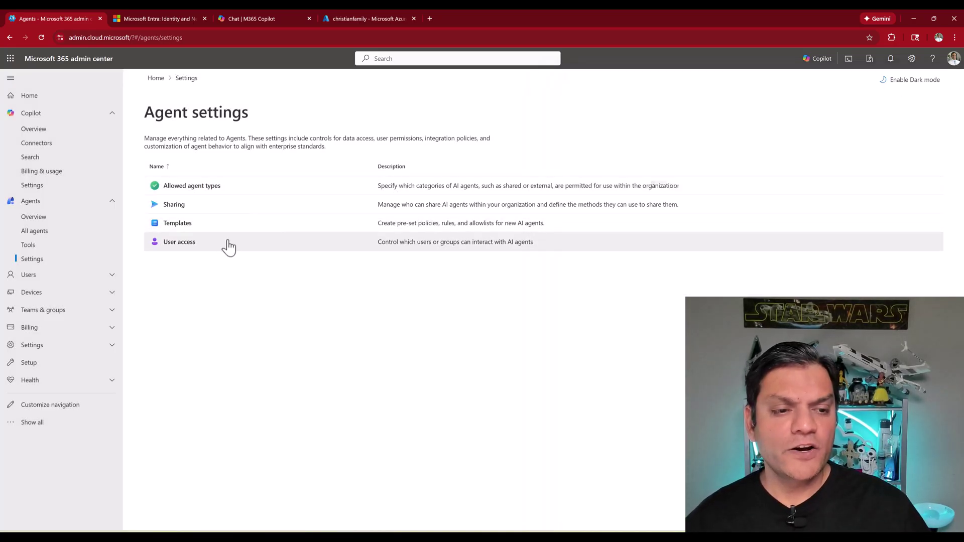
Bring up the User access panel limiting agent access to one added group
left_click(225, 245)
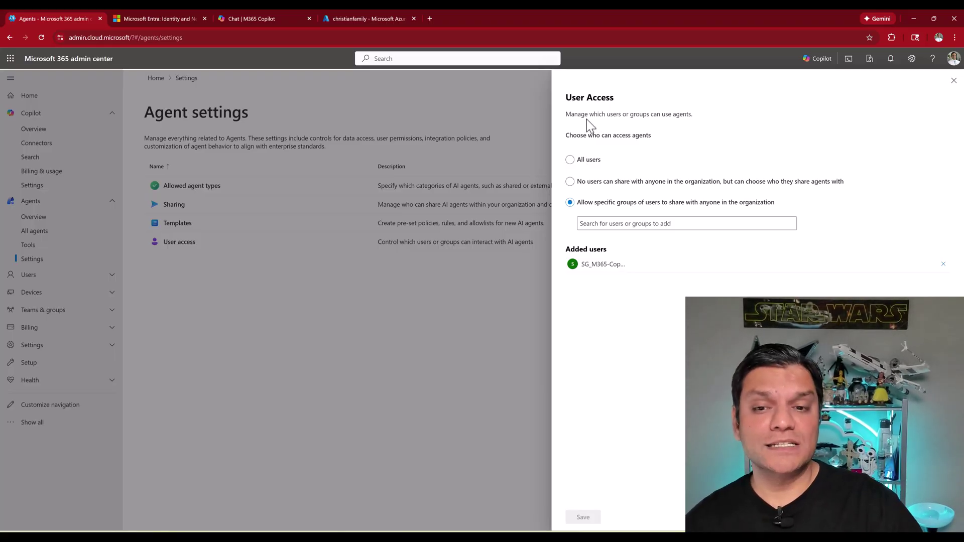
left_click(953, 81)
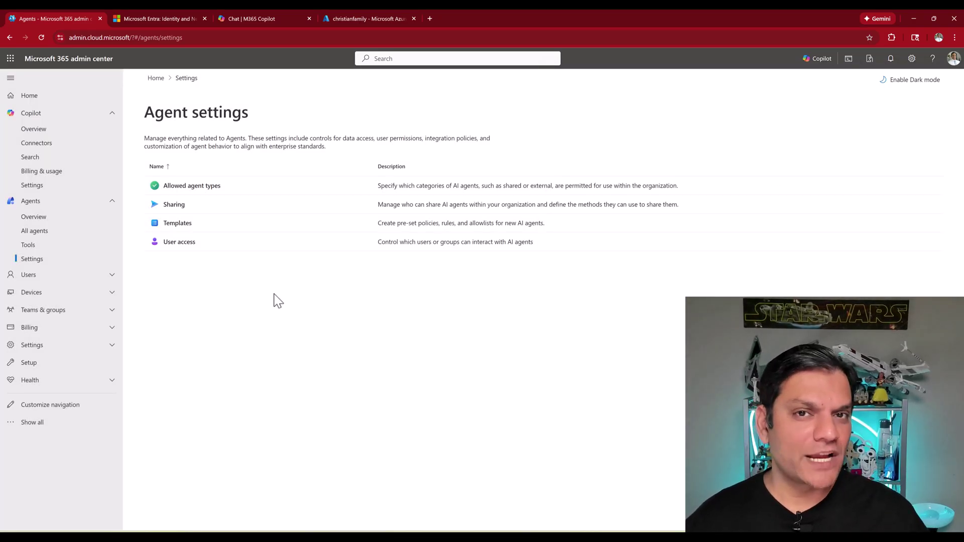
left_click(238, 246)
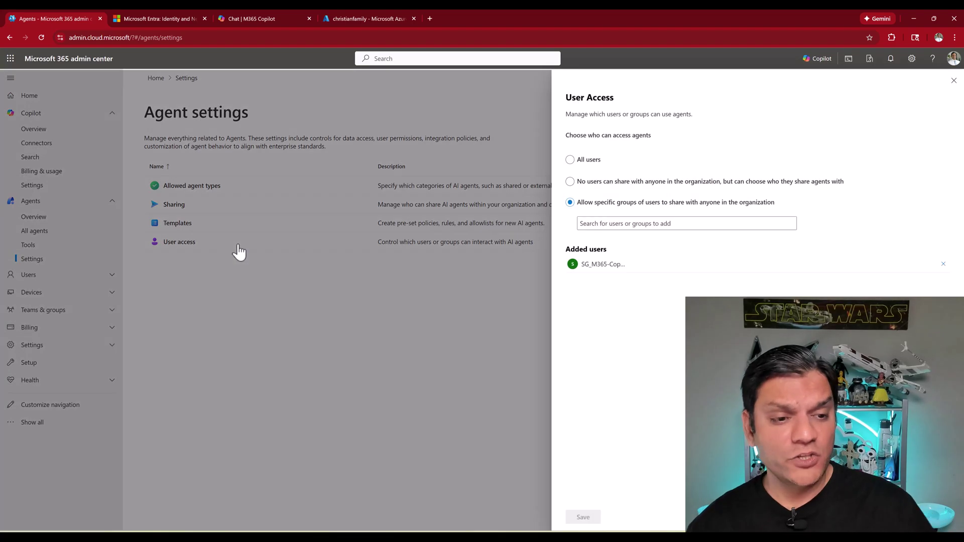
Show the captured Sharing panel screenshot in Snipping Tool next to the admin center
left_click(514, 531)
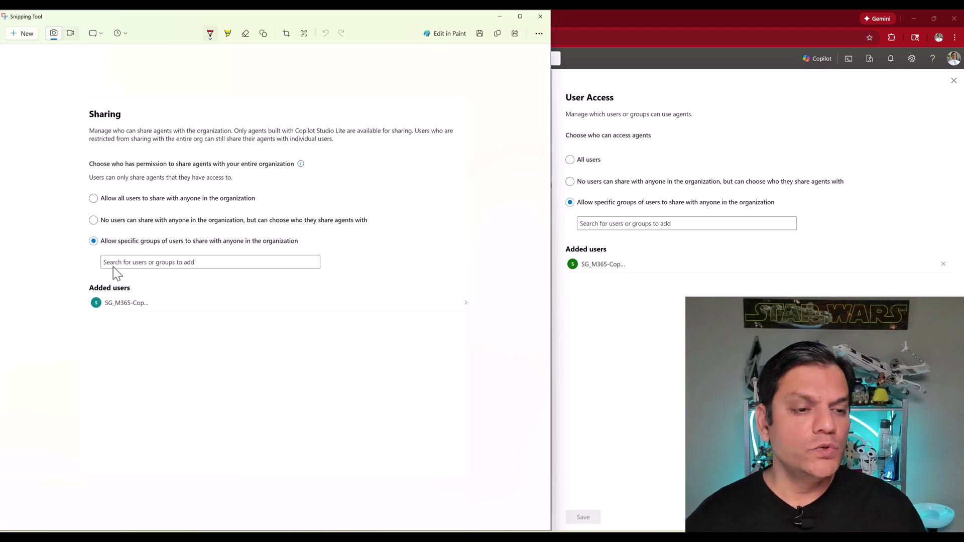
Back in the admin center, choose 'No users can share…' in Sharing, then close the panel
left_click(584, 335)
left_click(953, 81)
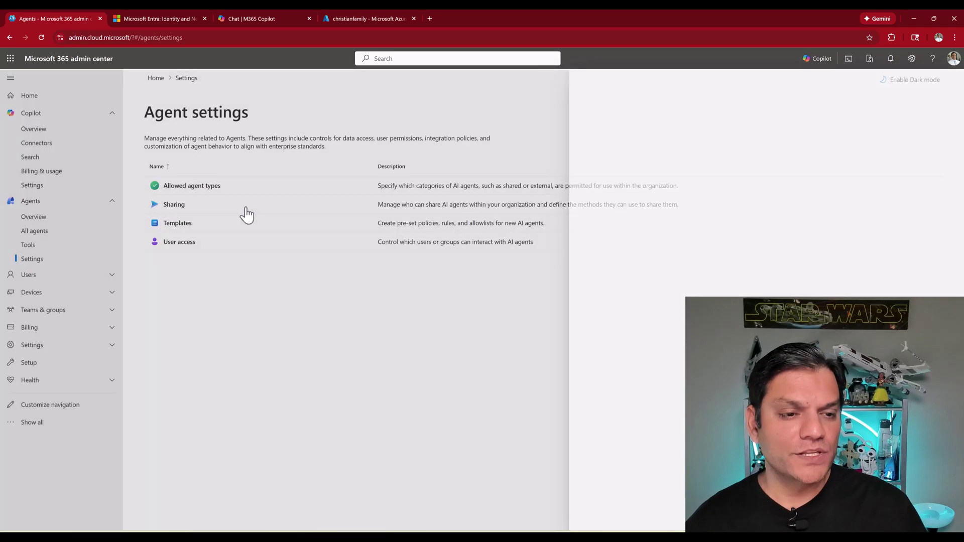
left_click(245, 208)
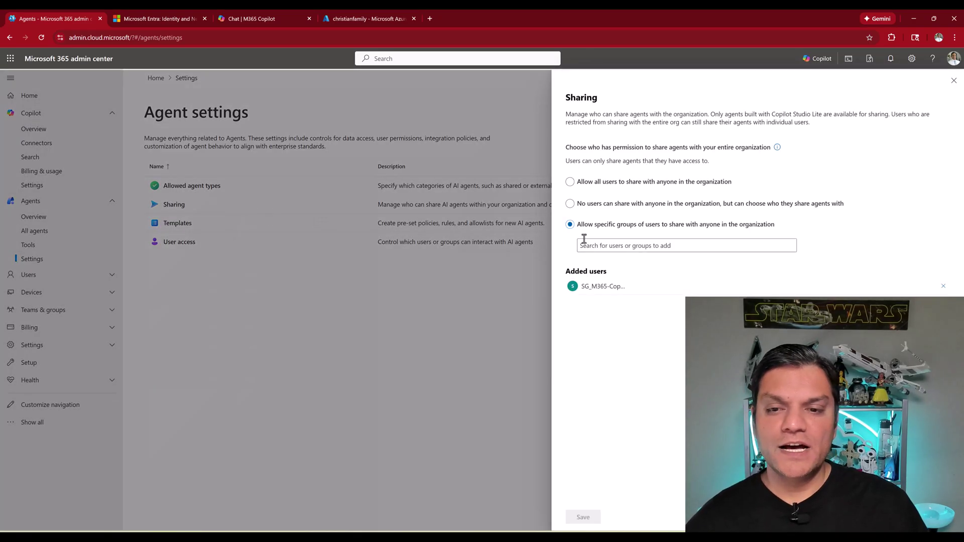
left_click(600, 205)
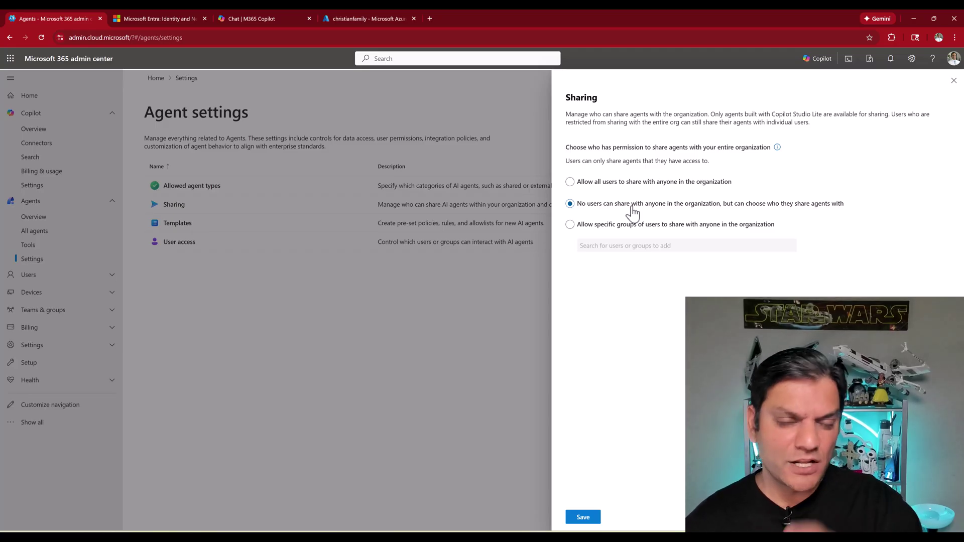
left_click(953, 81)
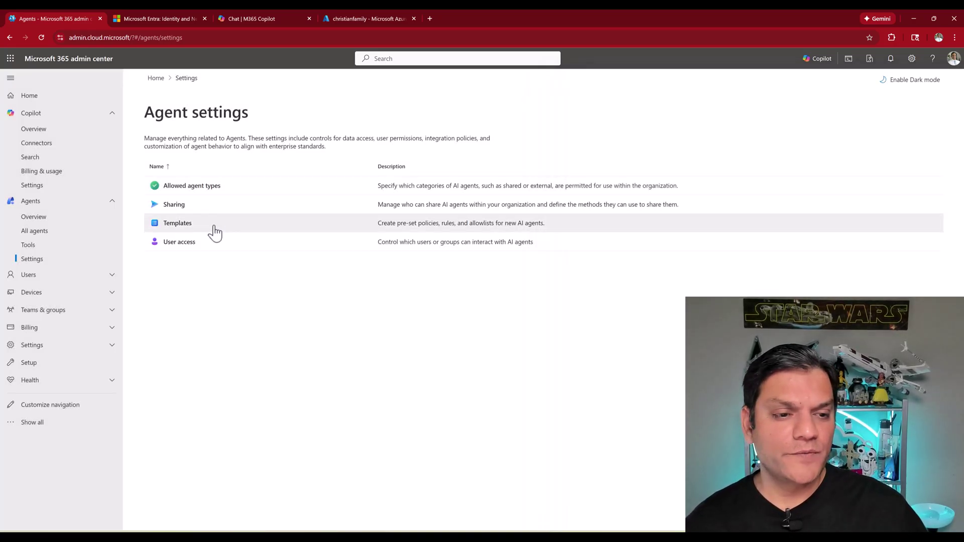
left_click(209, 240)
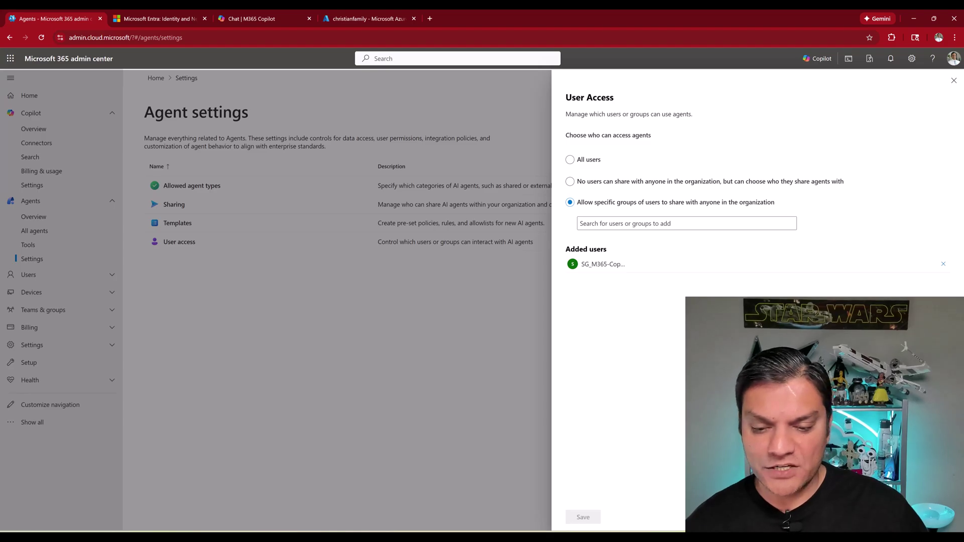
left_click(513, 507)
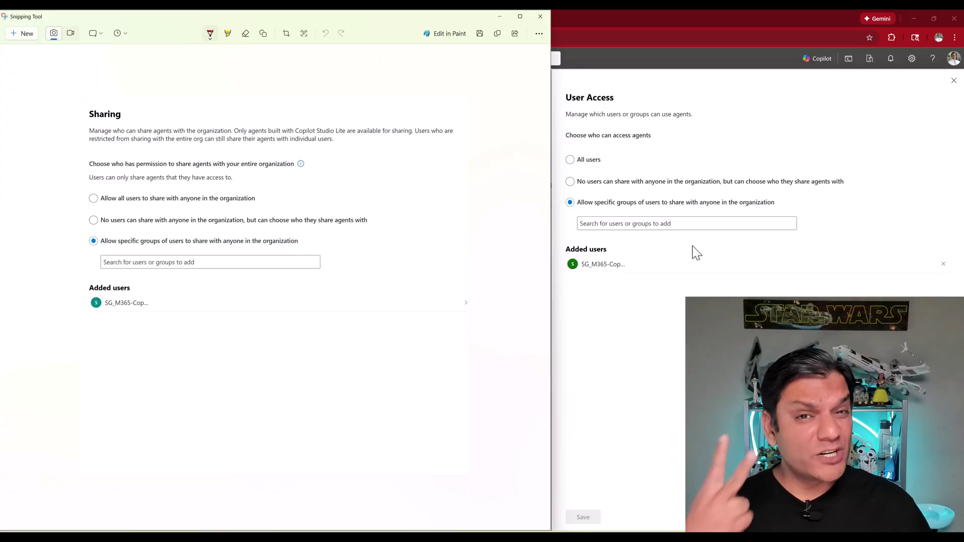
left_click(552, 77)
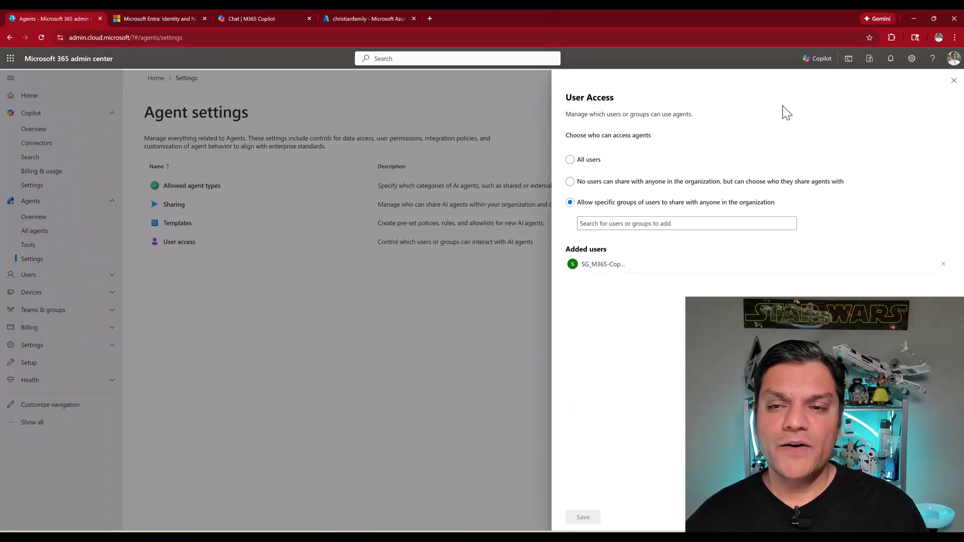
left_click(955, 82)
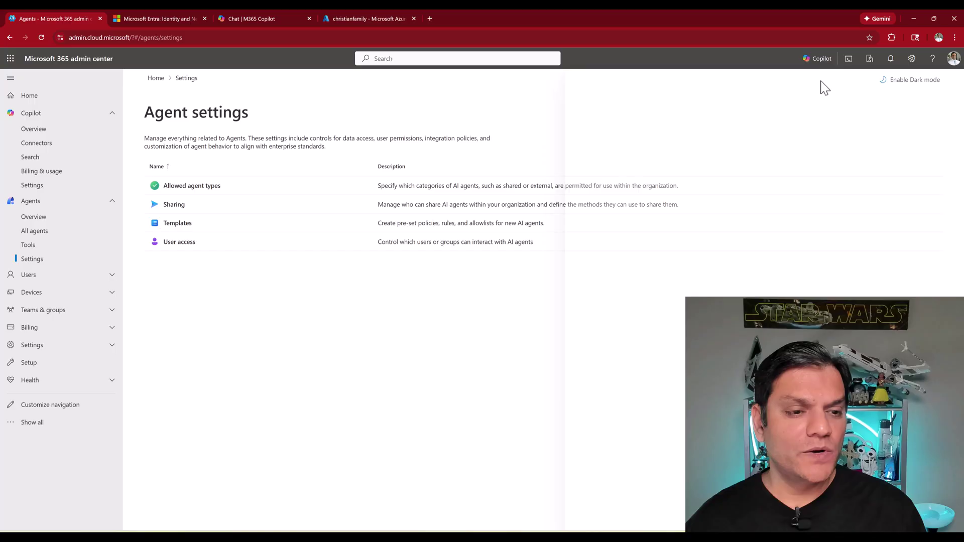
Open 'Default template for allowing instances' from Templates to see its 25 of 25 Frontier licenses
left_click(216, 225)
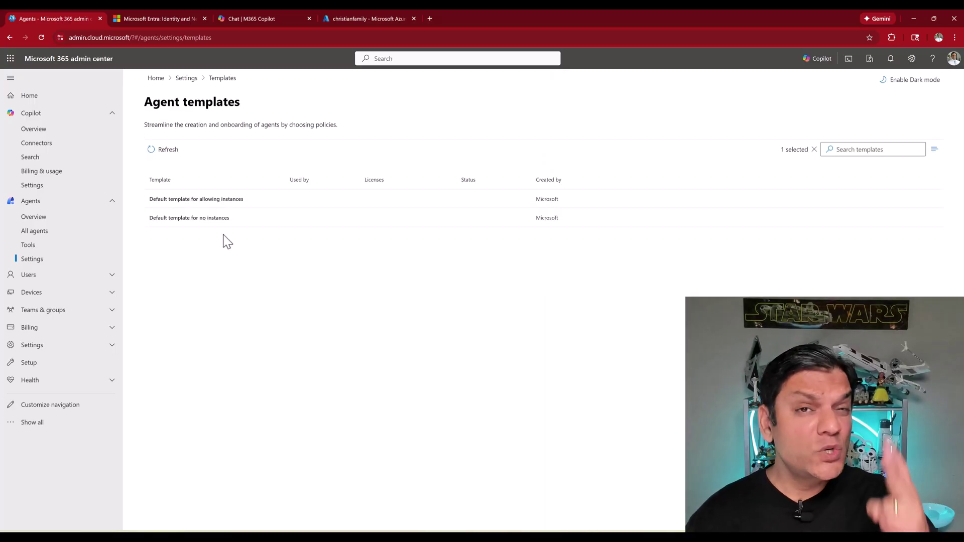
left_click(173, 203)
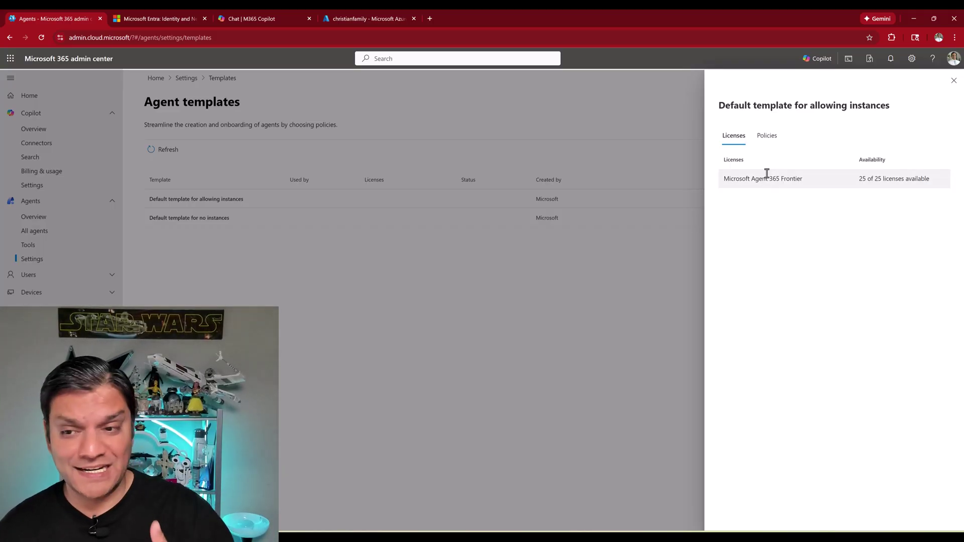
Review the Default template's Purview and Entra policies, then close the template details
left_click(770, 144)
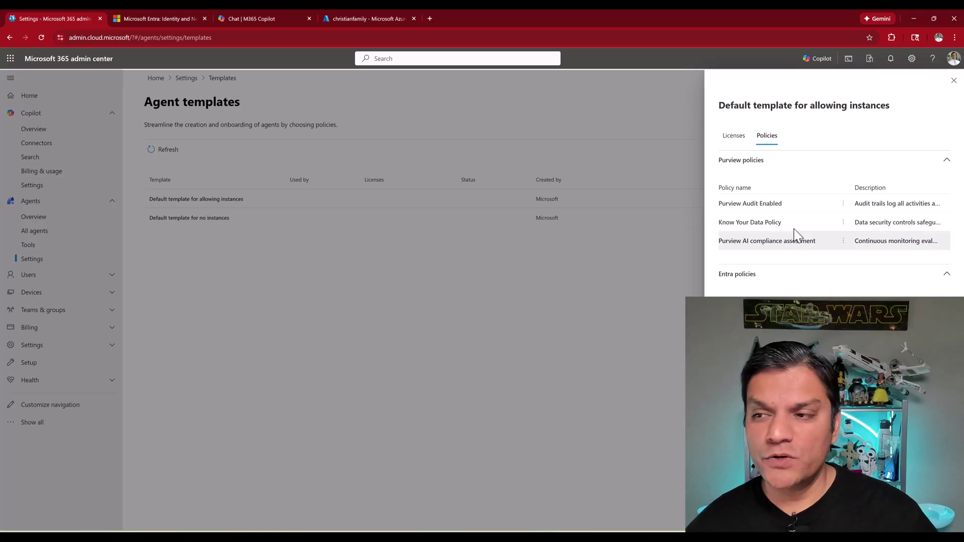
left_click(953, 81)
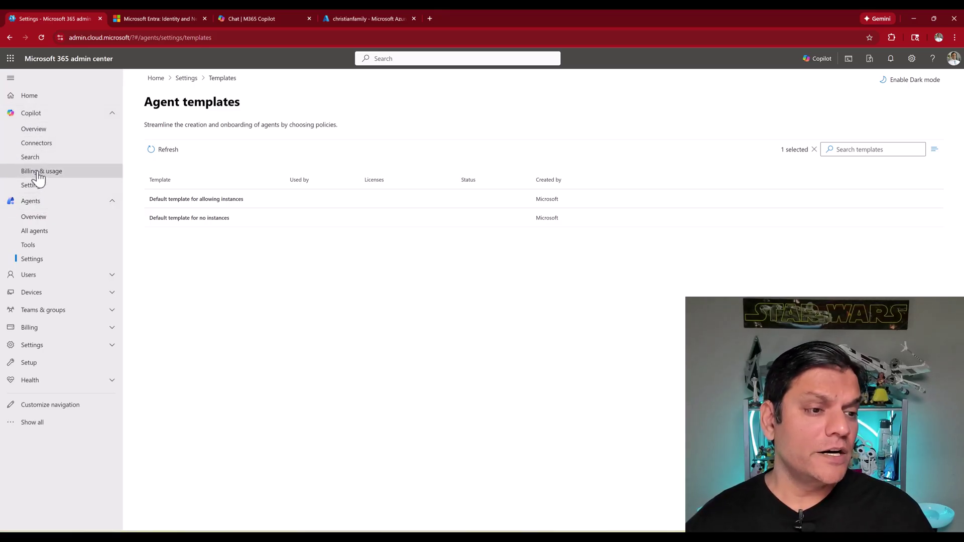
Open Copilot Settings and view Copilot Frontier web app access for specific users
left_click(32, 185)
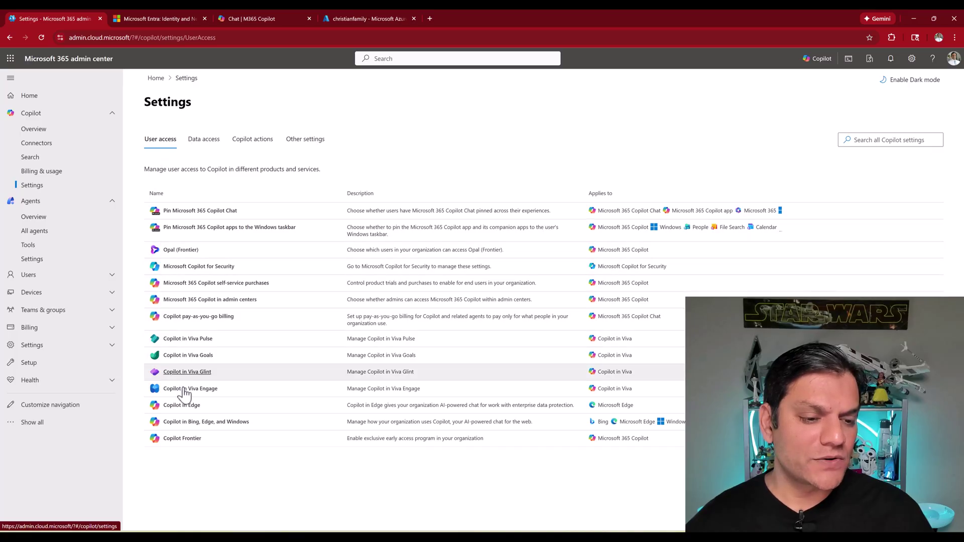
left_click(186, 439)
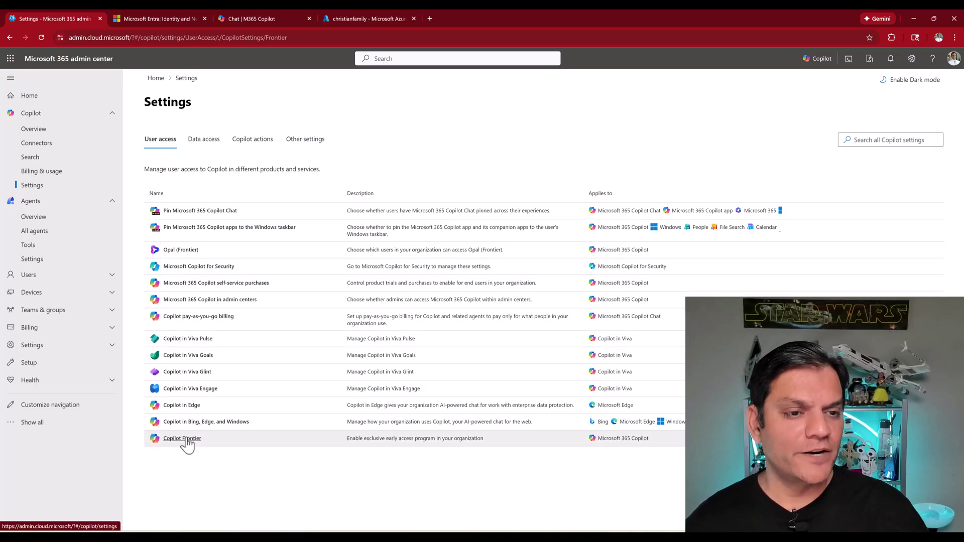